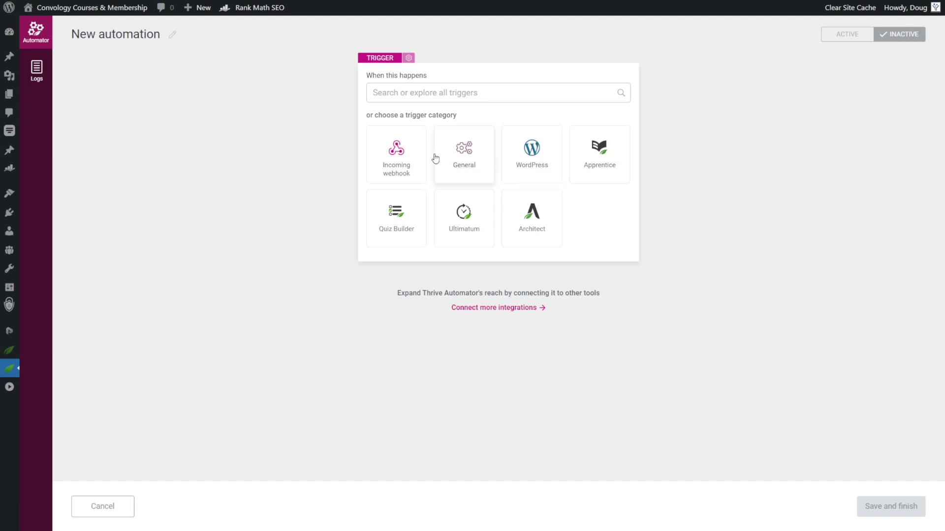
Make Incoming webhook the trigger and map the key contact[email] as Email
left_click(403, 156)
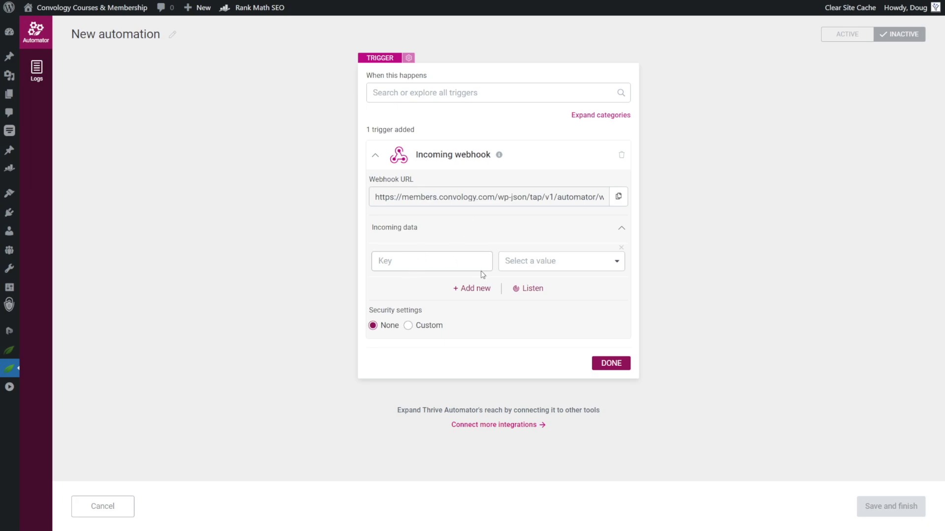
left_click(552, 268)
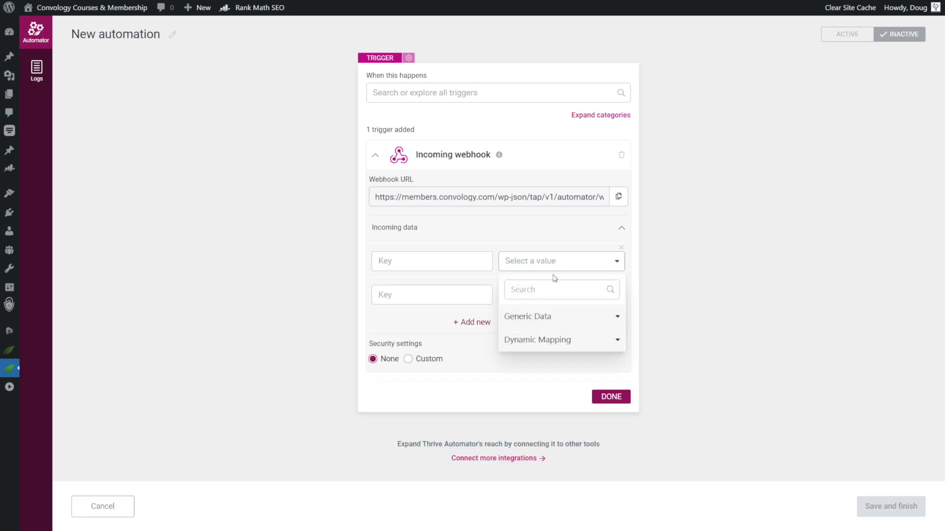
left_click(561, 341)
left_click(520, 368)
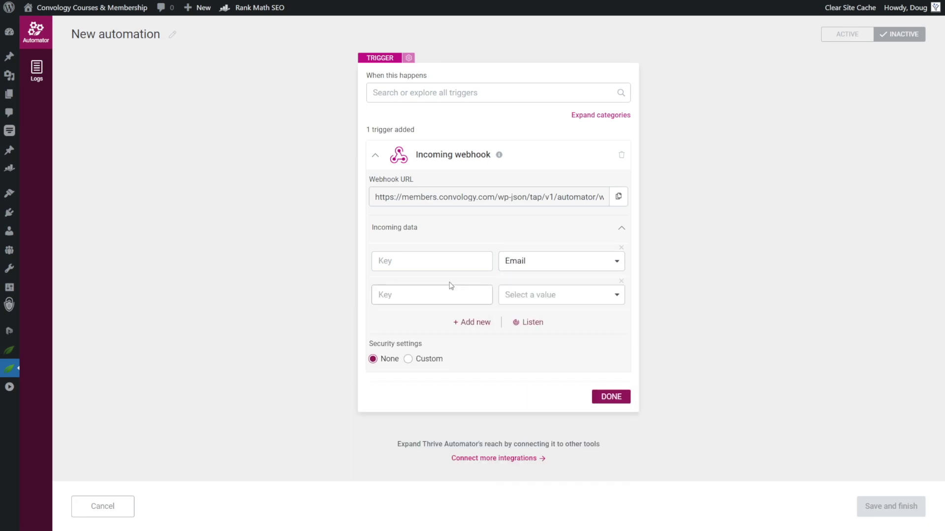
left_click(432, 264)
type("contact[email]")
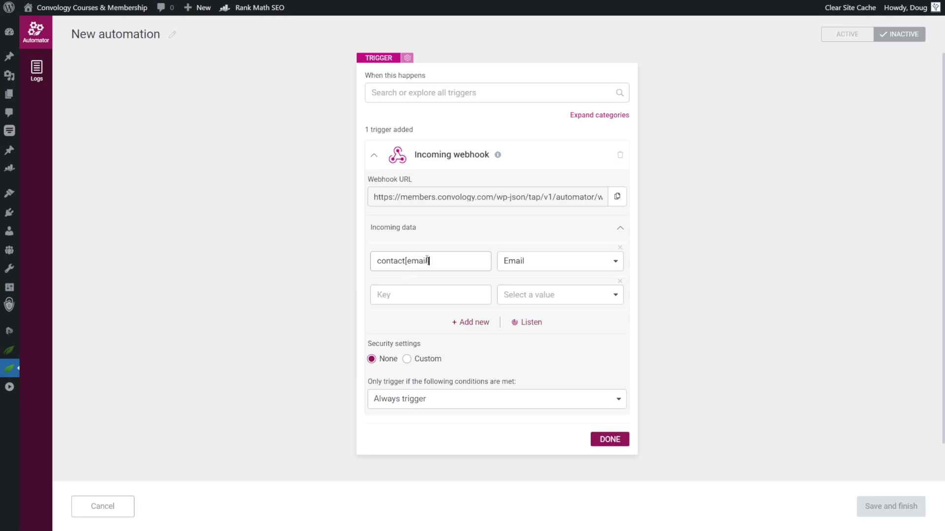
Add the key contact[first_name] as Text and save the webhook trigger
left_click(567, 302)
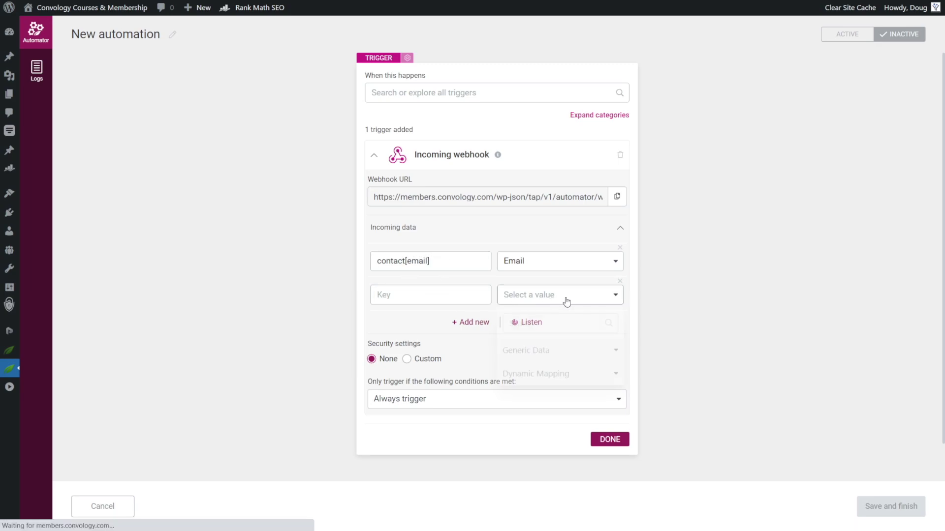
left_click(613, 352)
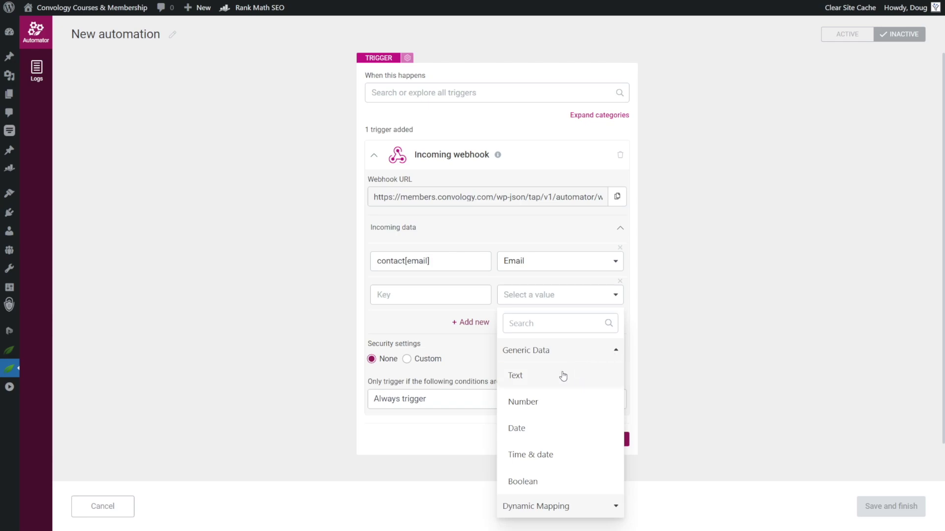
left_click(553, 379)
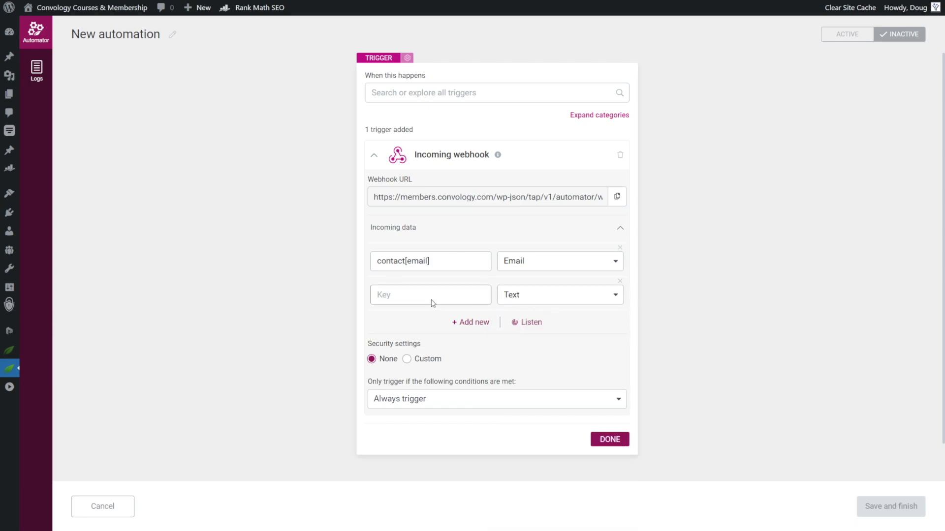
left_click(392, 292)
type("contact[first_name]")
left_click(610, 439)
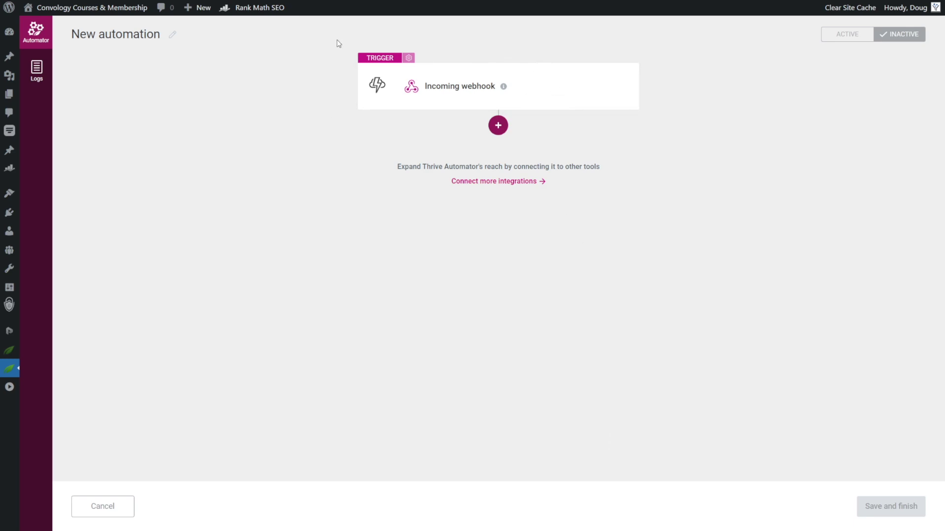
Add a WordPress Find or create user action with First name set to the webhook's Contact First name
left_click(522, 126)
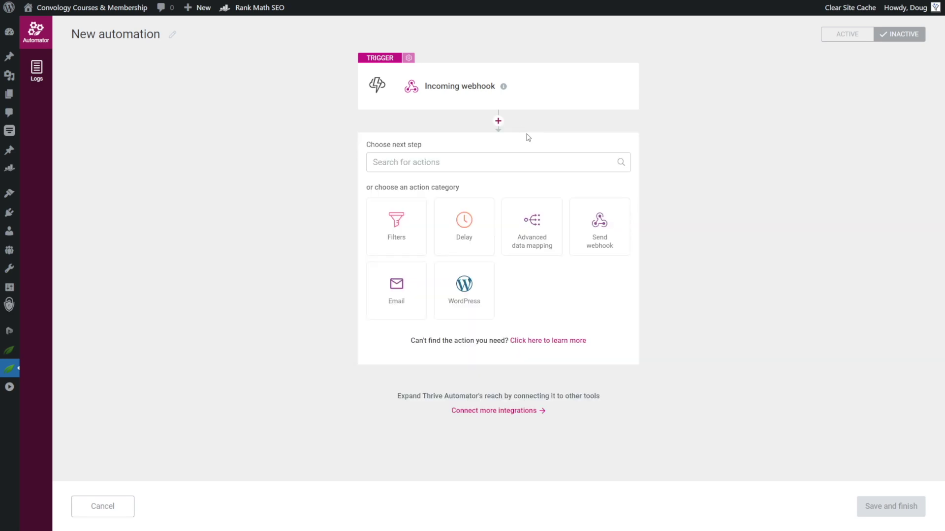
left_click(470, 294)
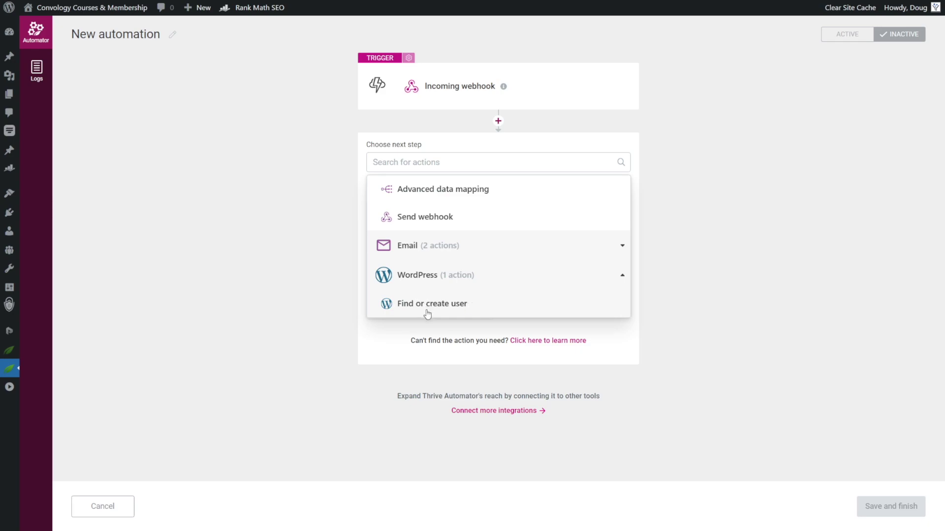
left_click(455, 305)
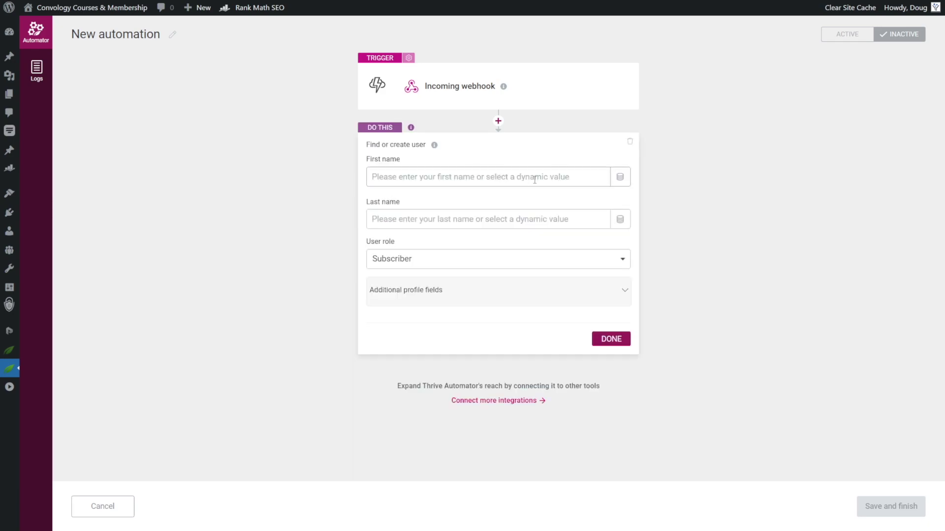
left_click(620, 178)
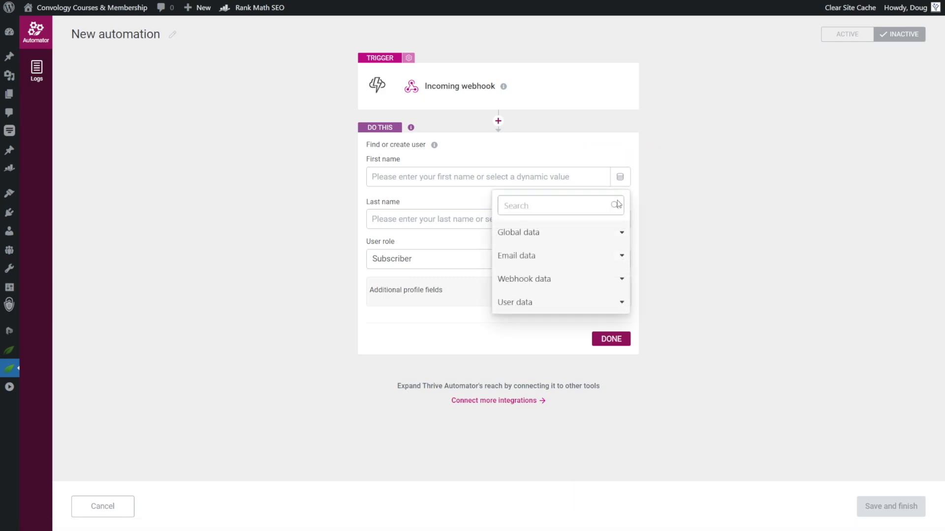
left_click(618, 280)
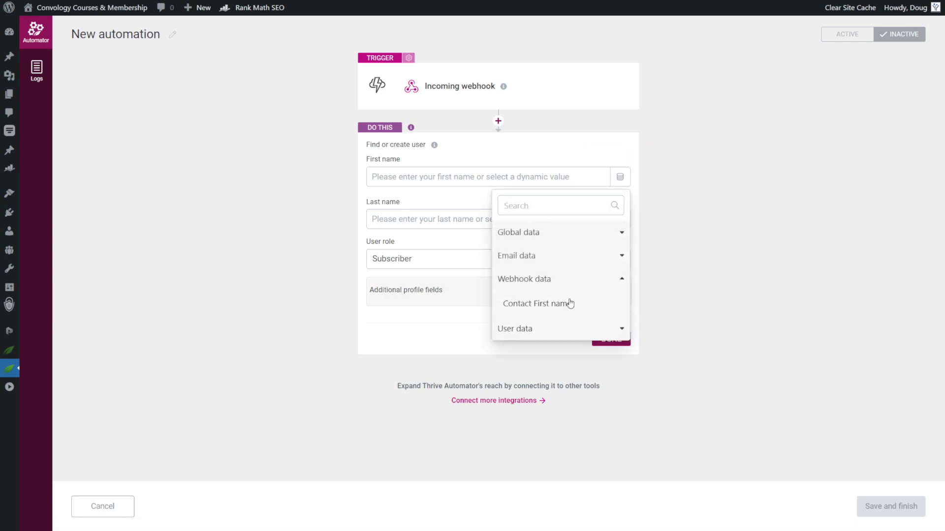
left_click(542, 308)
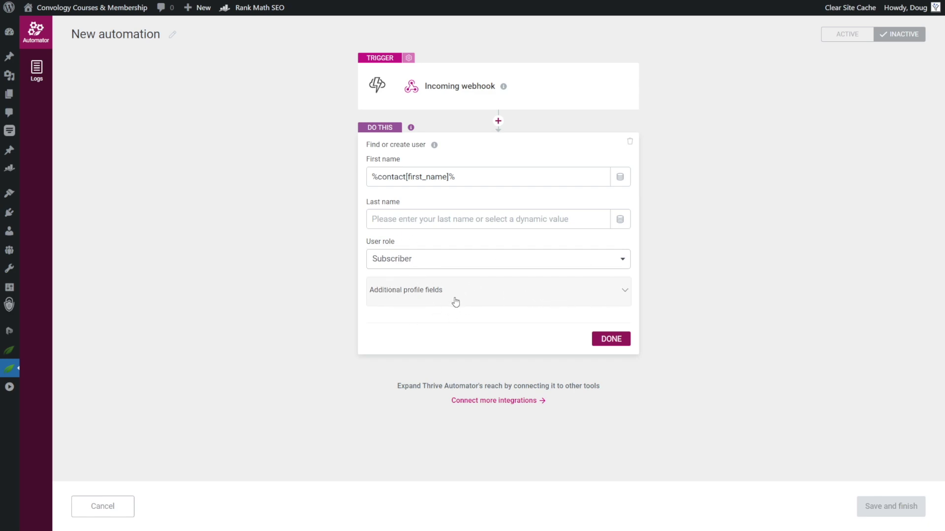
left_click(613, 340)
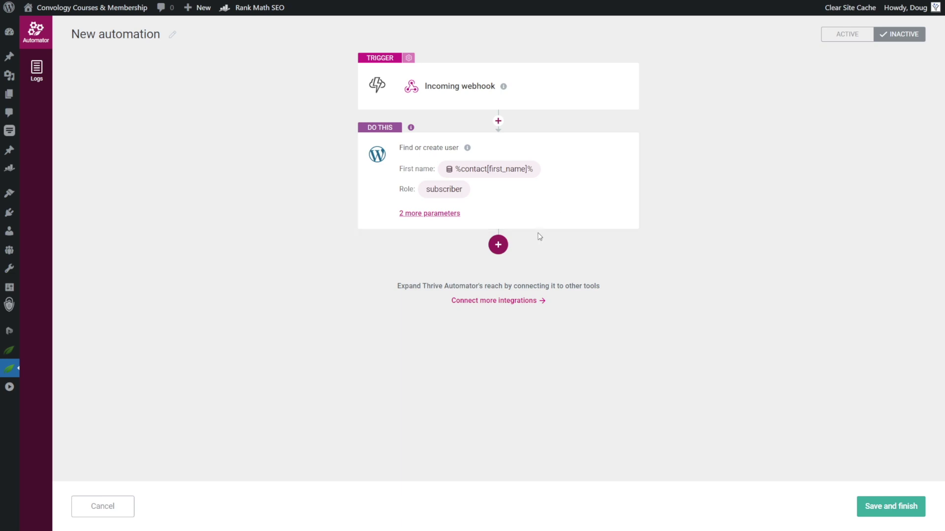
Add an Apprentice Grant access to product action for the Free Training Thrive Theme Builder product
left_click(501, 250)
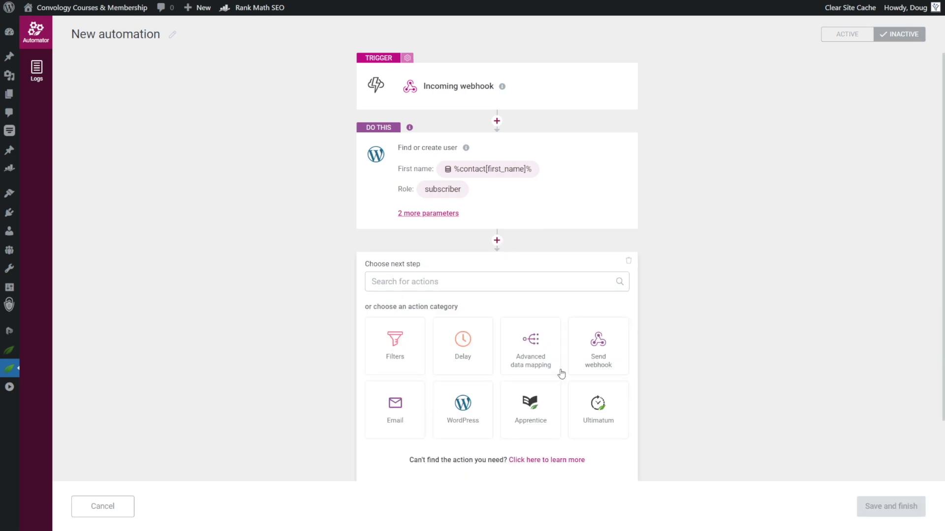
left_click(534, 414)
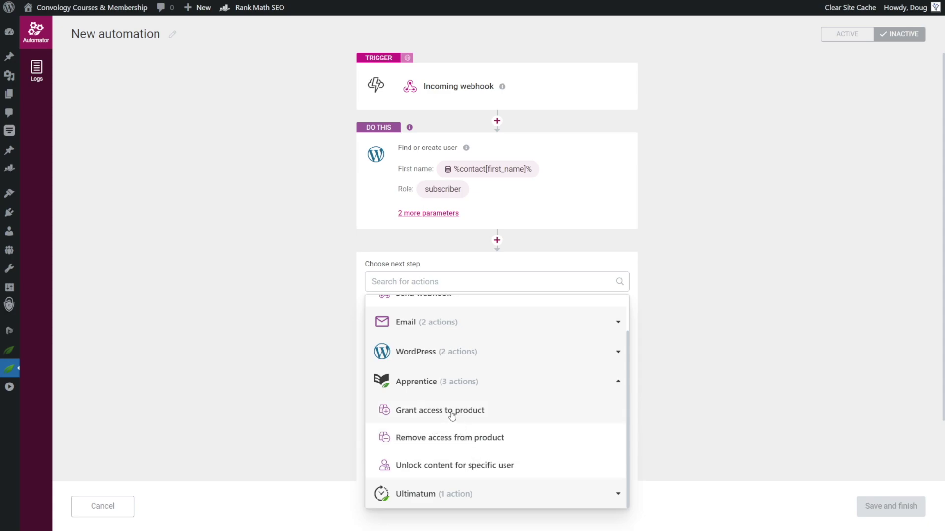
left_click(471, 414)
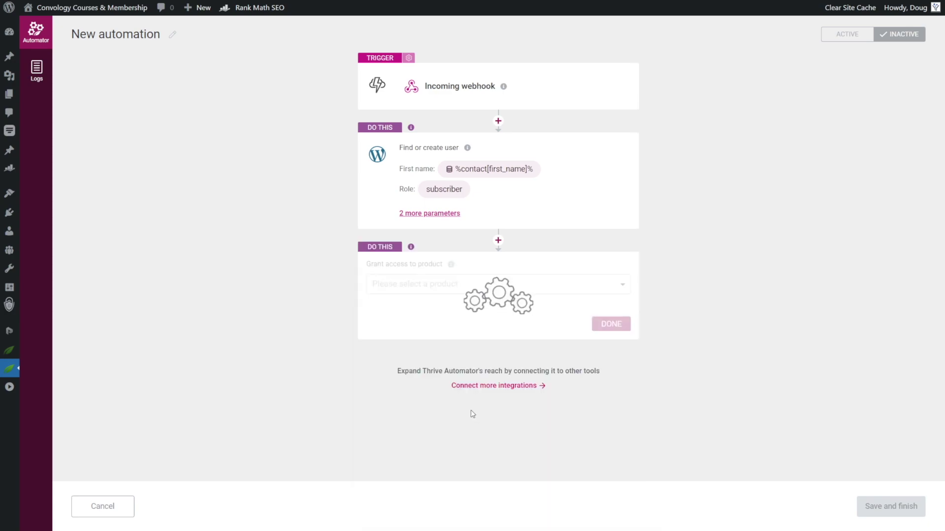
left_click(622, 288)
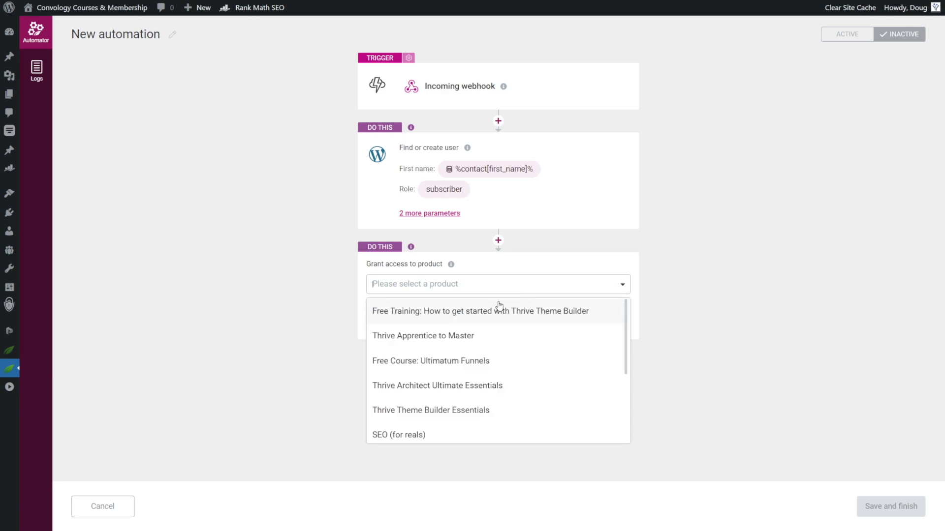
left_click(476, 314)
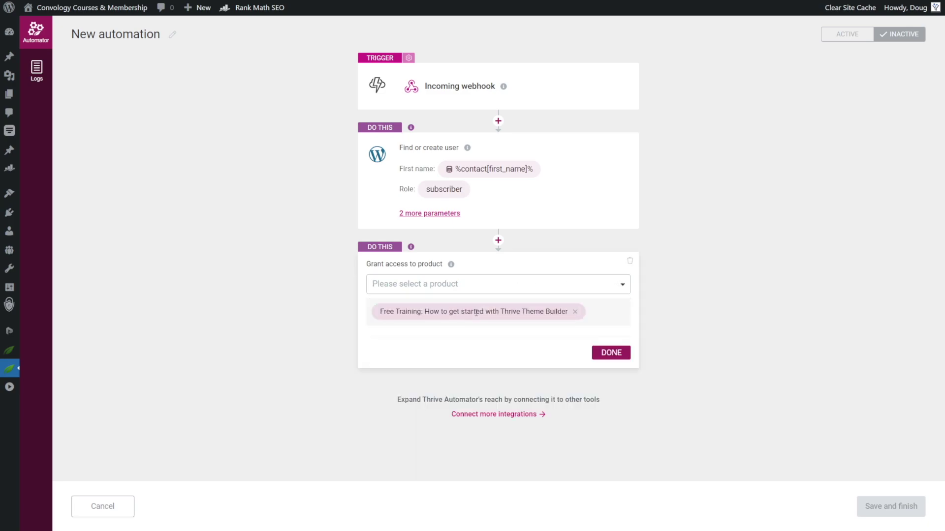
left_click(608, 352)
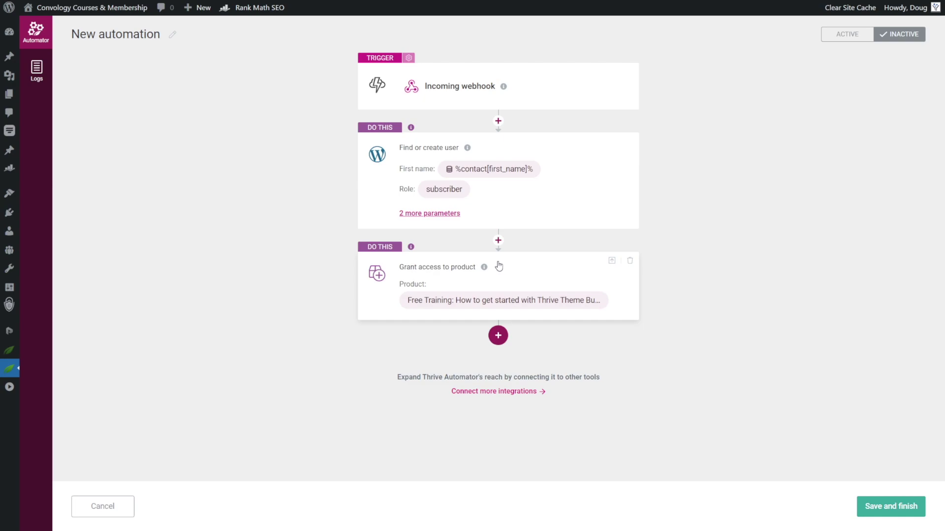
Add an Apprentice Unlock content for specific user action with content type Lesson
left_click(501, 340)
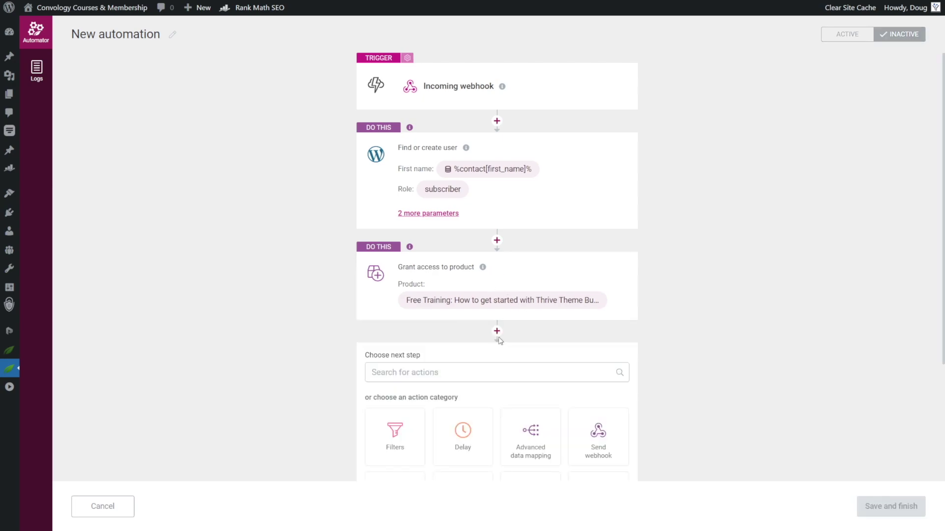
scroll(566, 320, "down", 3)
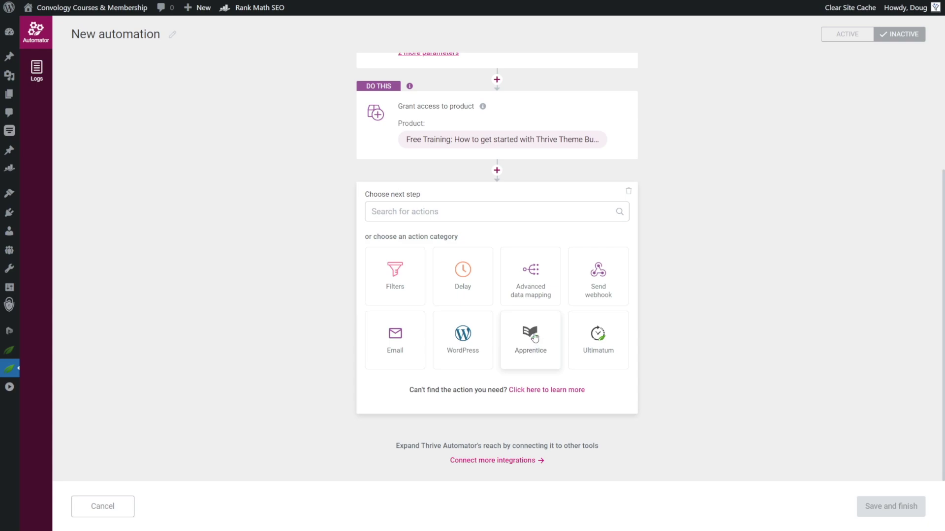
left_click(536, 345)
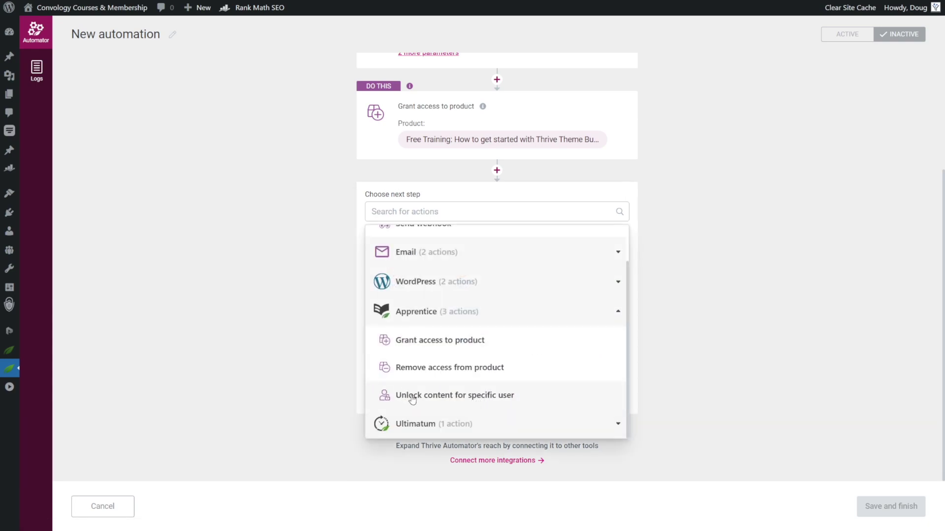
left_click(500, 397)
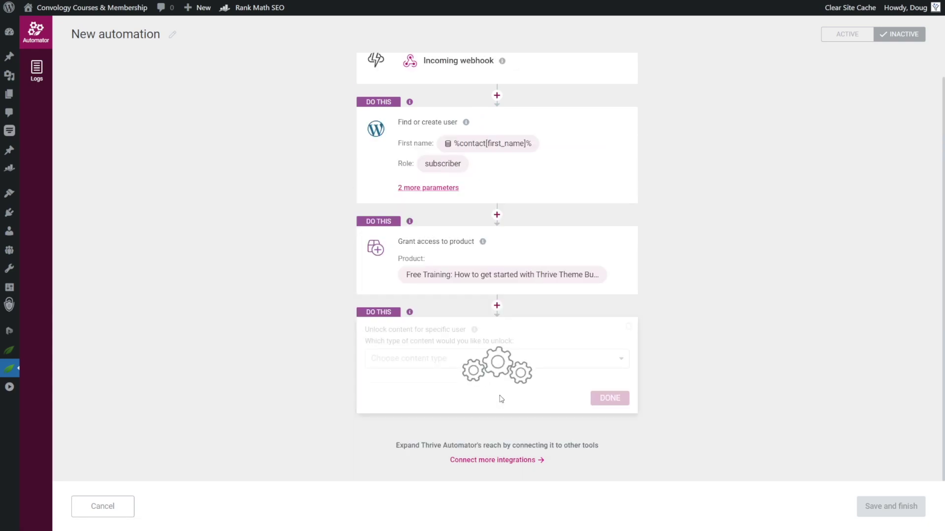
left_click(621, 364)
left_click(394, 432)
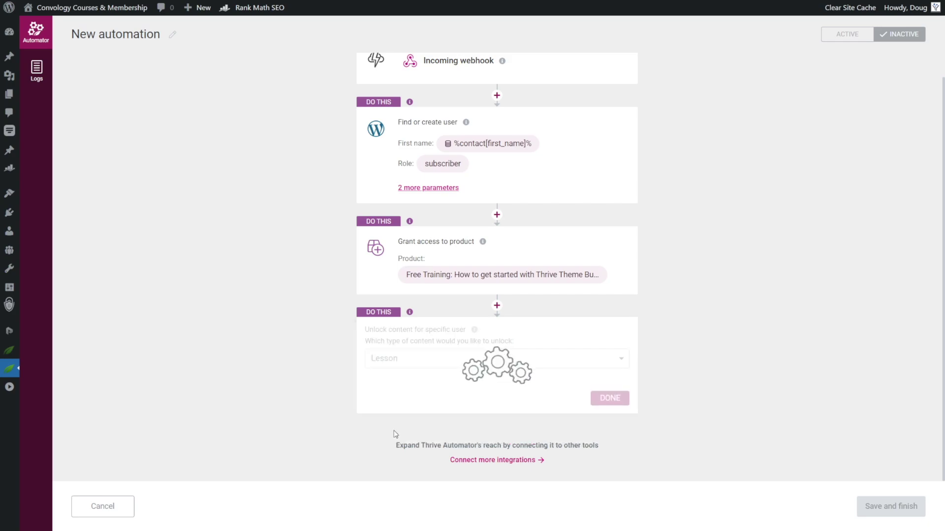
Search 'getting' and select the lesson Getting Started with Thrive Theme Builder, then save
left_click(454, 388)
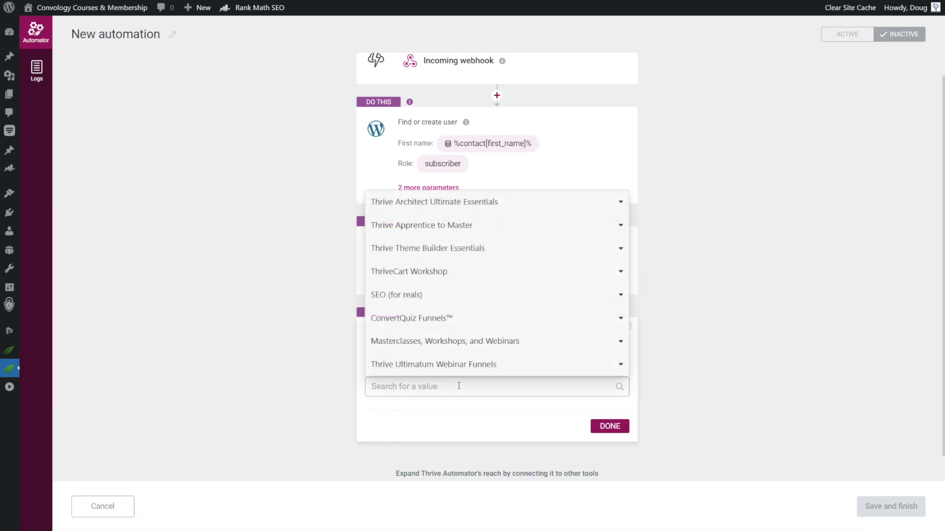
left_click(492, 250)
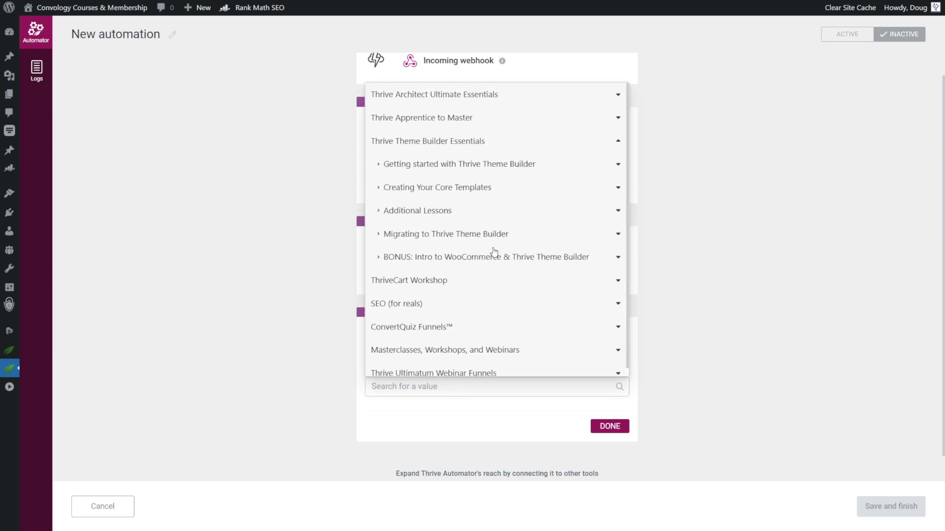
left_click(467, 390)
left_click(467, 389)
type("getting")
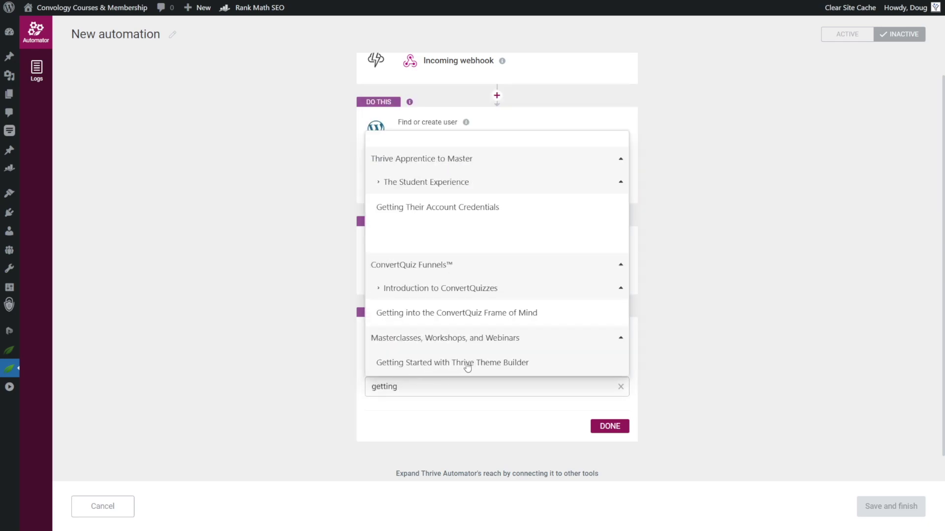
left_click(457, 364)
left_click(613, 456)
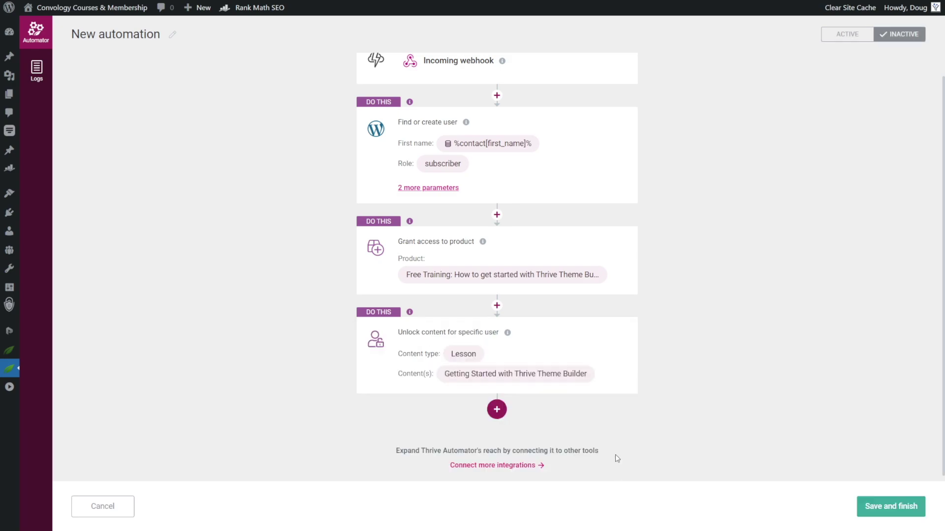
Retitle the automation 'Demo: AC to Theme Builder Free Course' and set it to Active
scroll(702, 321, "up", 1)
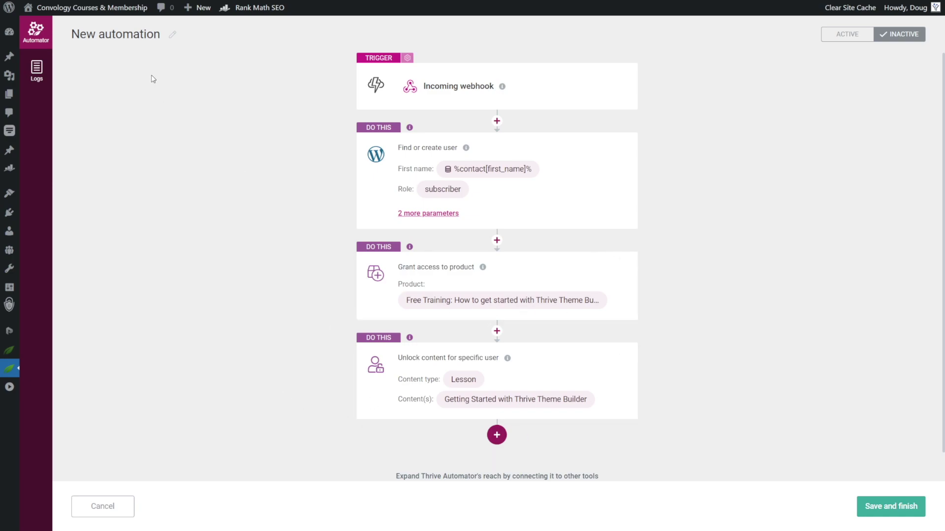
left_click(173, 35)
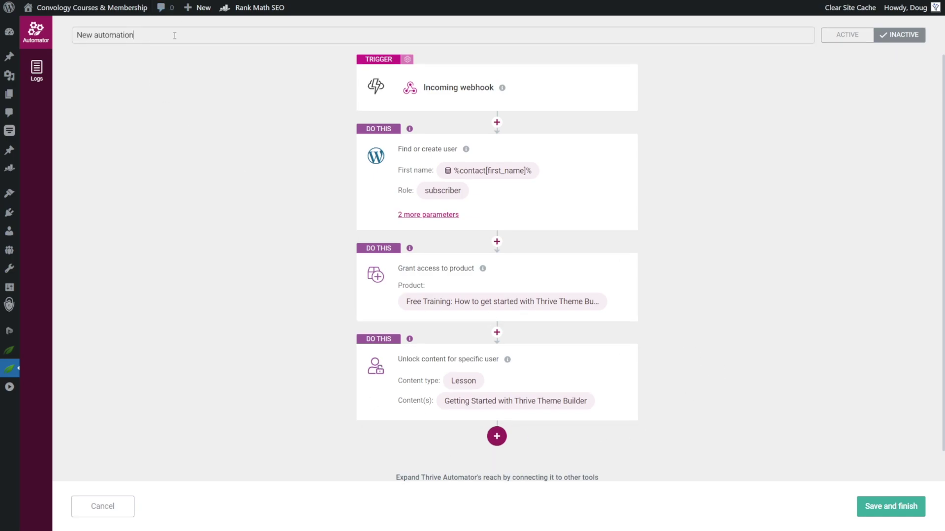
left_click_drag(175, 35, 70, 44)
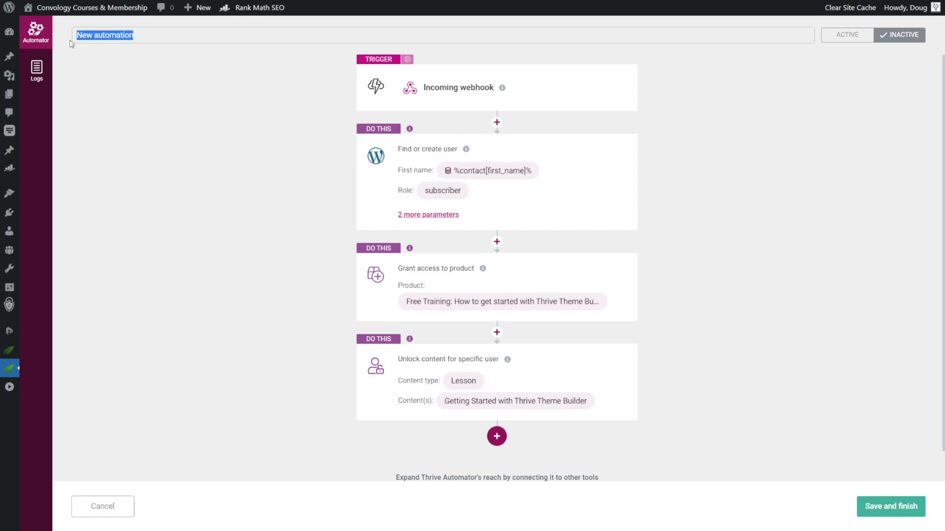
type("Demo: AC to Theme Builder Free Course")
key("Return")
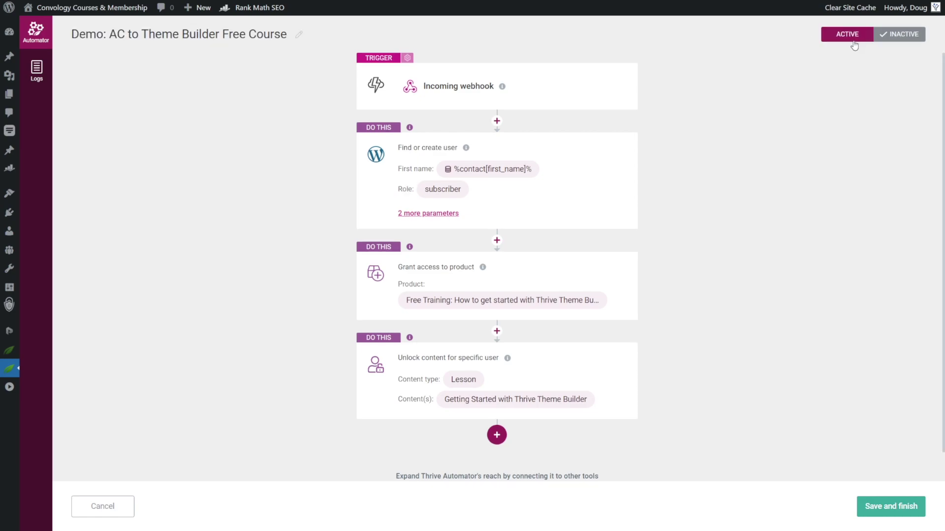
left_click(855, 39)
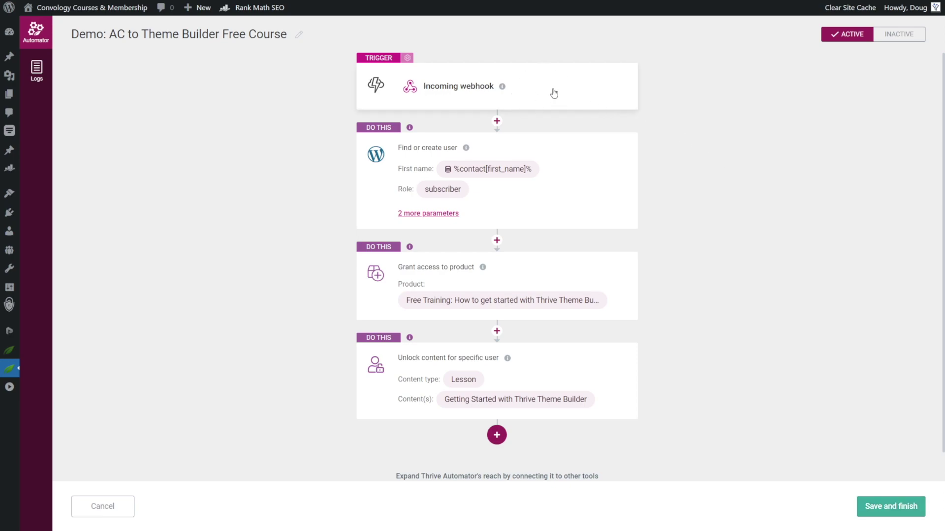
Copy the Webhook URL from the Incoming webhook trigger and collapse the trigger again
left_click(523, 91)
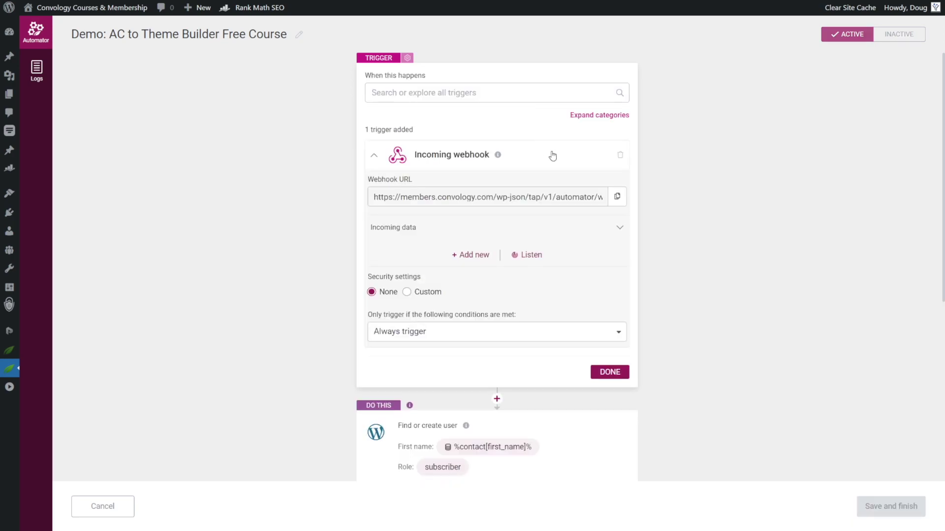
left_click(617, 196)
left_click(610, 372)
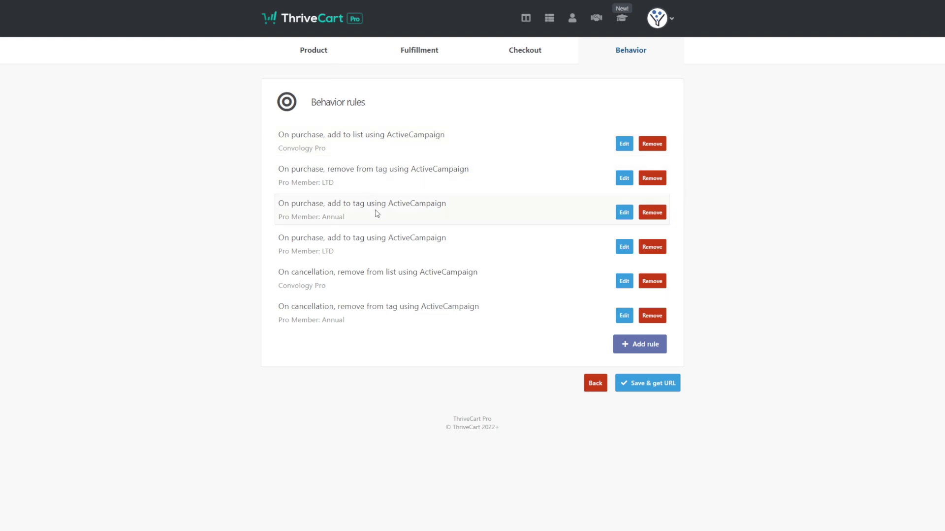
Add a rule: when the main product is purchased, add the ActiveCampaign tag Pro Member: Annual
left_click(624, 344)
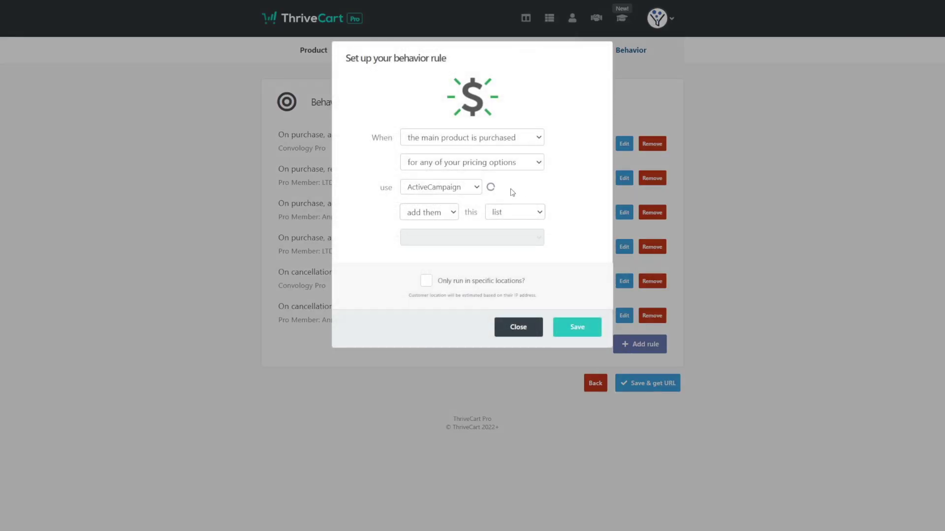
left_click(503, 142)
left_click(499, 158)
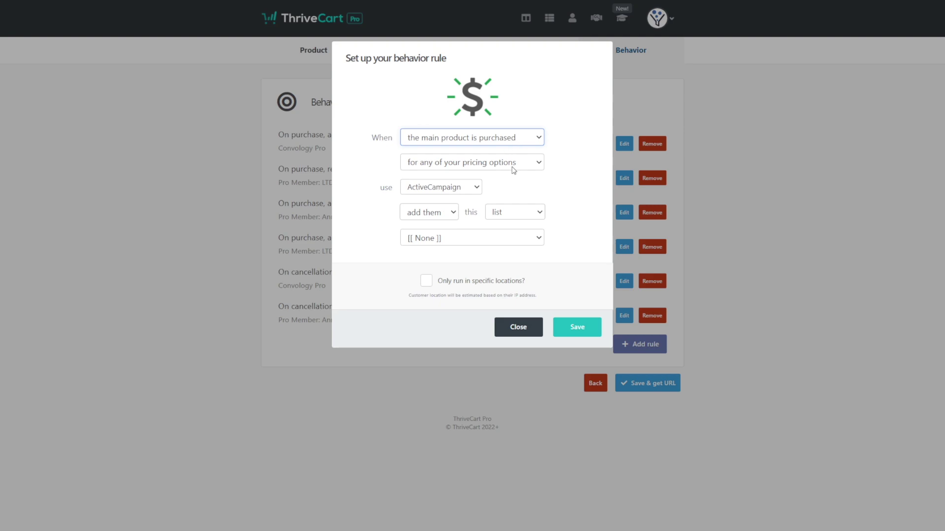
left_click(515, 213)
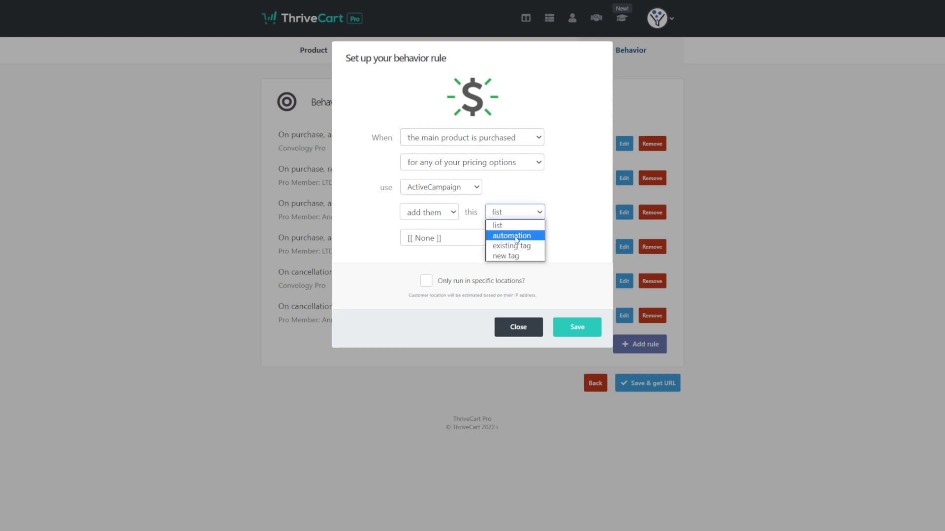
left_click(515, 246)
left_click(486, 239)
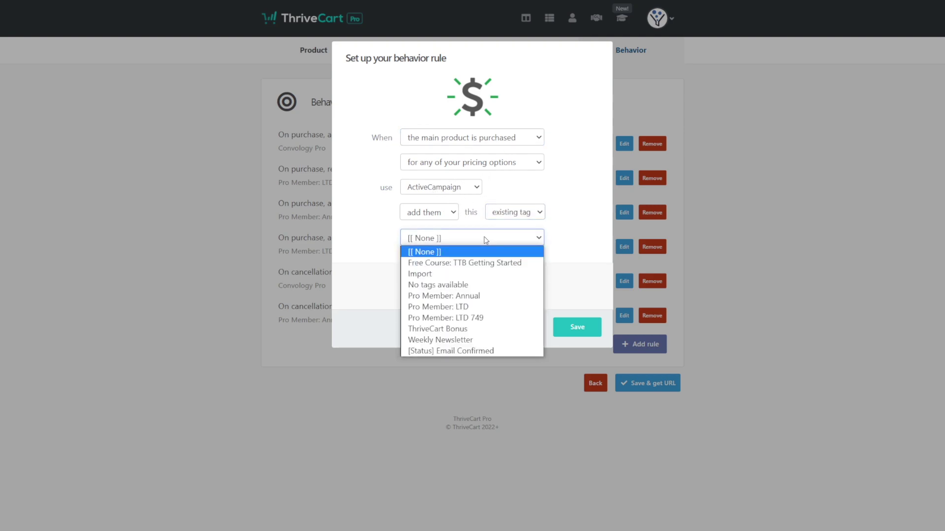
left_click(507, 296)
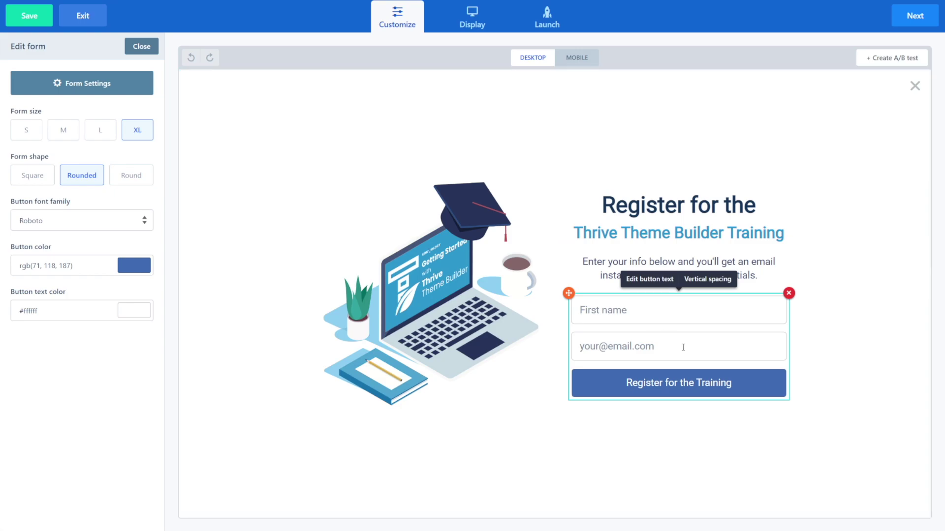
Show the form's Integrations settings, which add the Free Course: TTB Getting Started tag
left_click(94, 84)
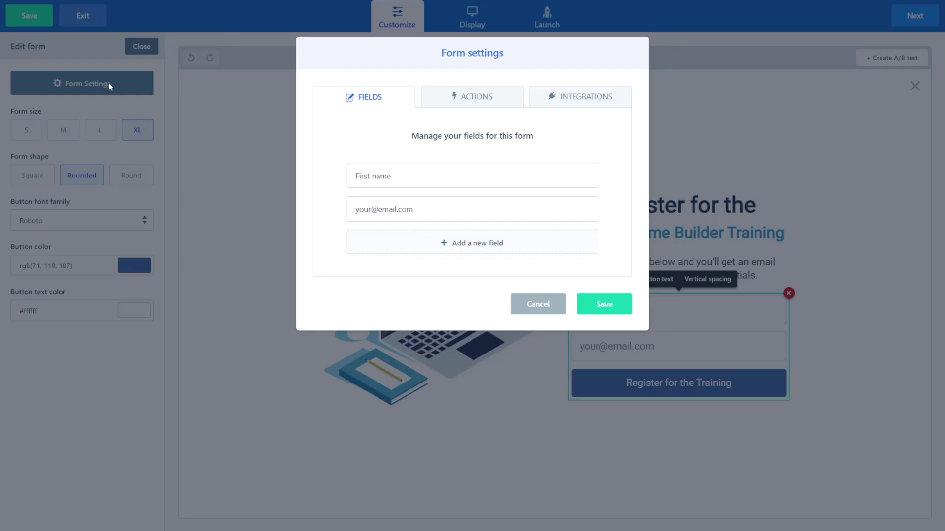
left_click(571, 105)
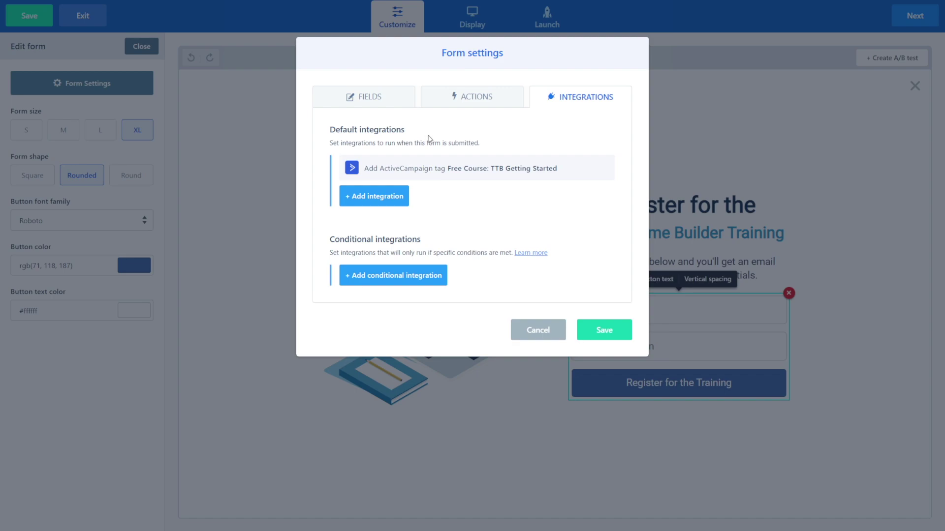
mouse_move(403, 165)
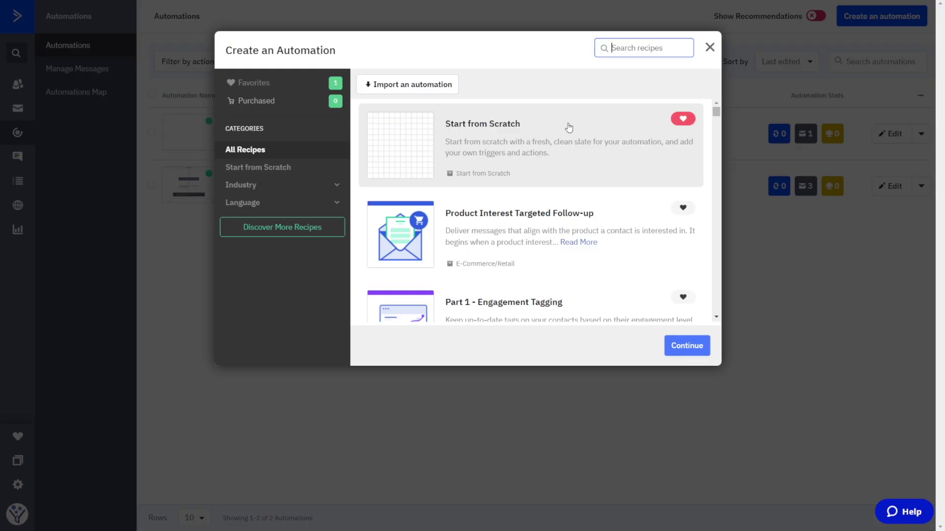
Start a blank automation triggered by tag Free Course: TTB Getting Started, running once per contact
left_click(475, 130)
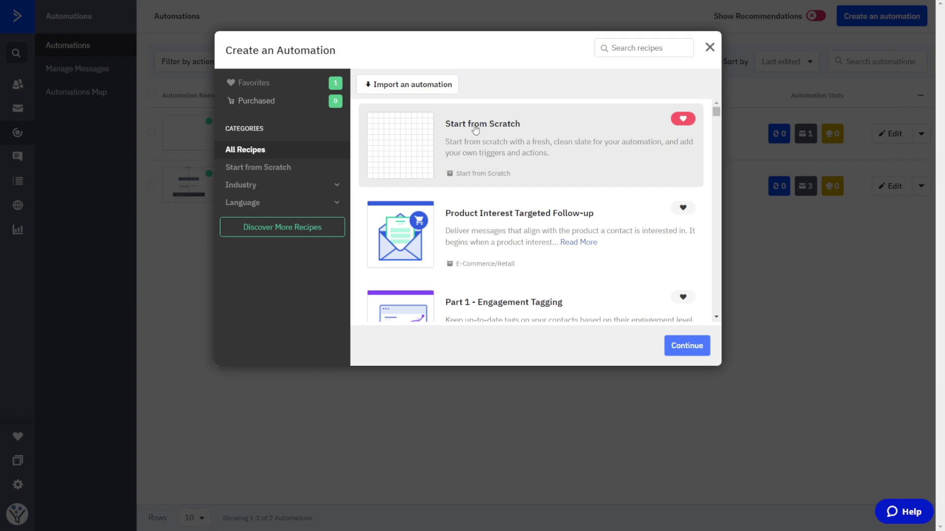
left_click(687, 346)
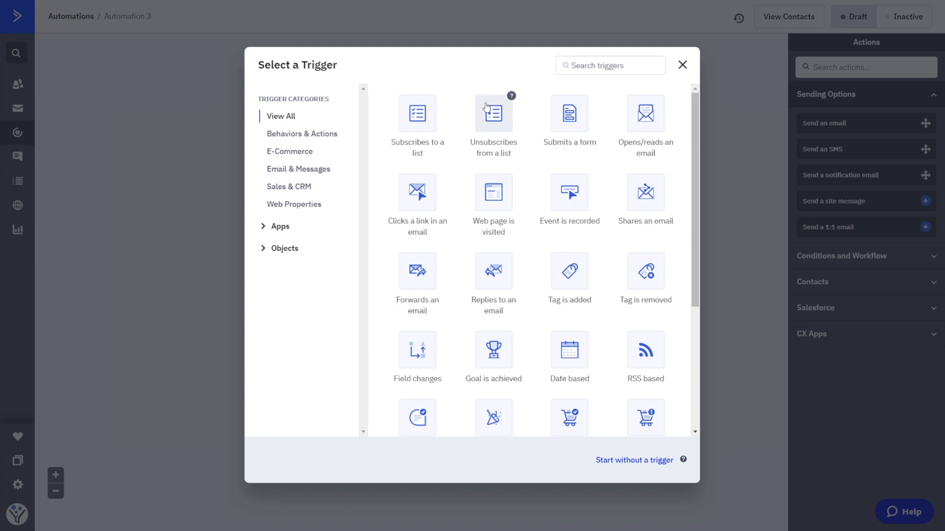
left_click(574, 285)
left_click(346, 91)
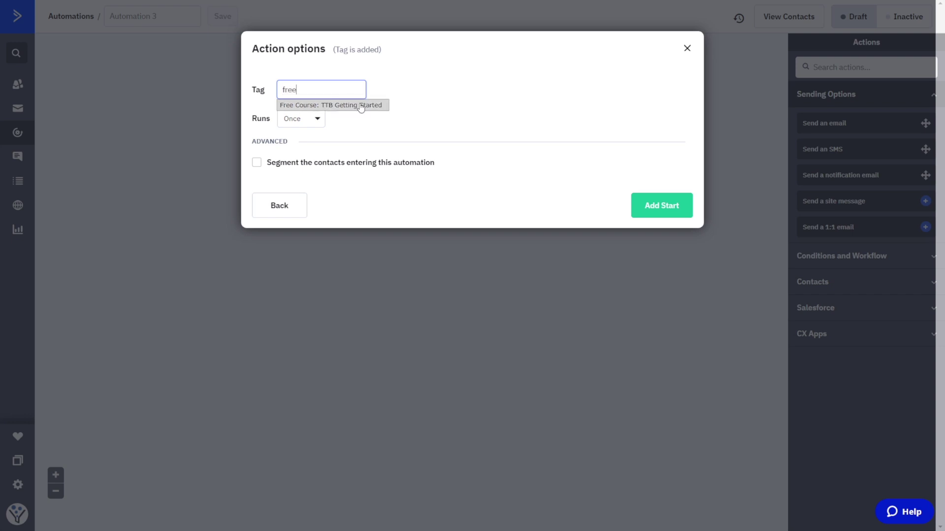
left_click(334, 108)
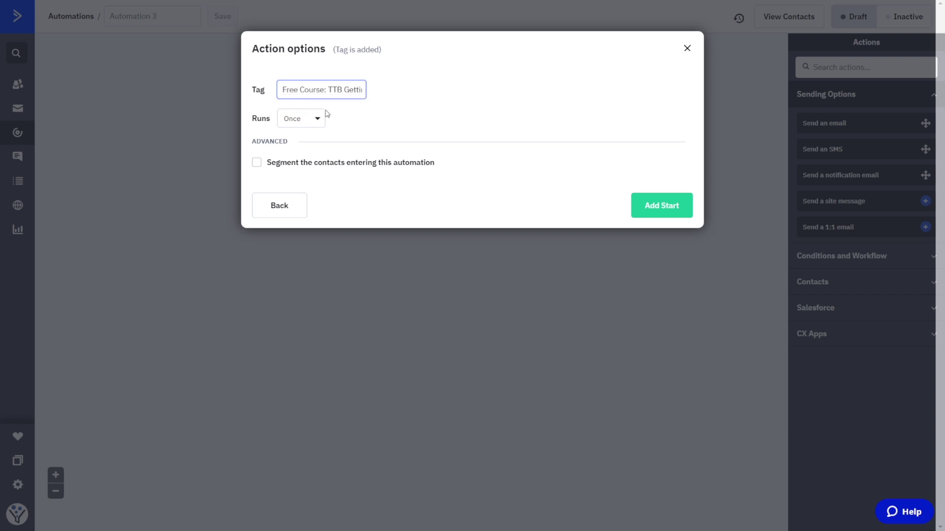
left_click(317, 119)
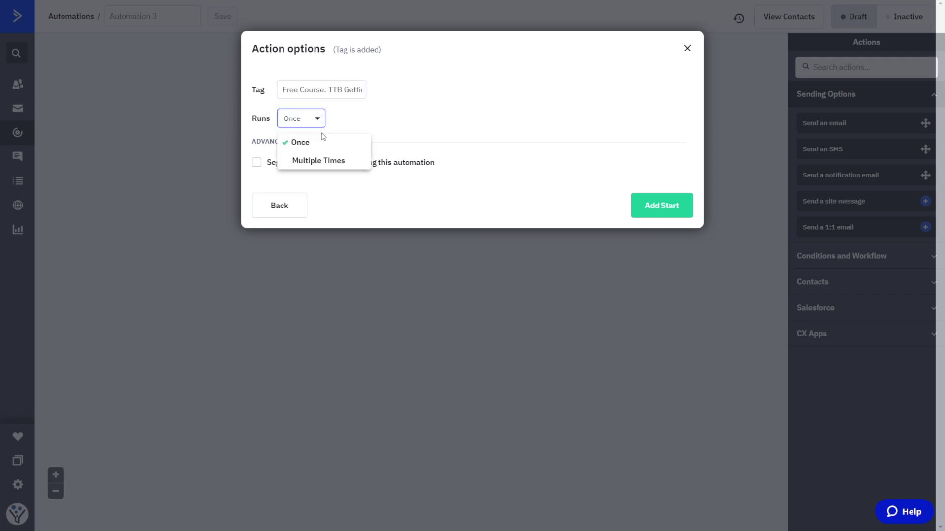
left_click(332, 142)
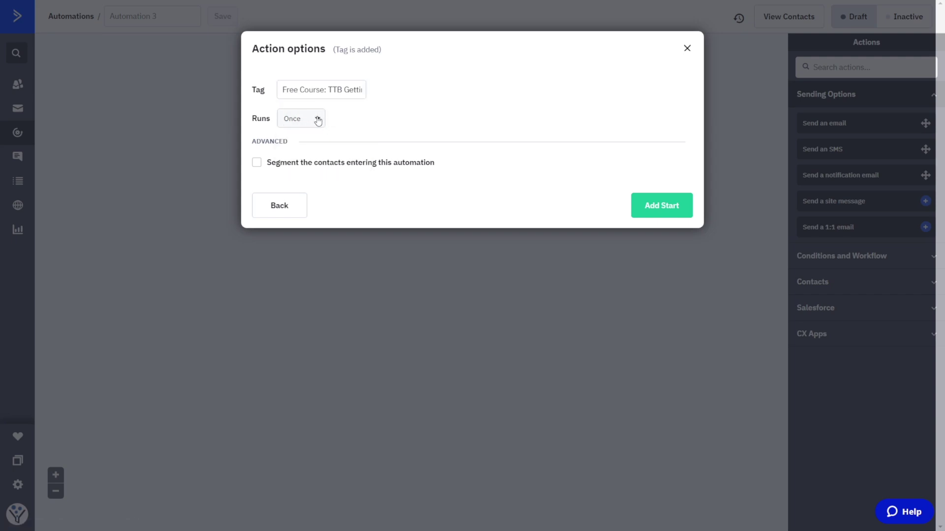
left_click(659, 209)
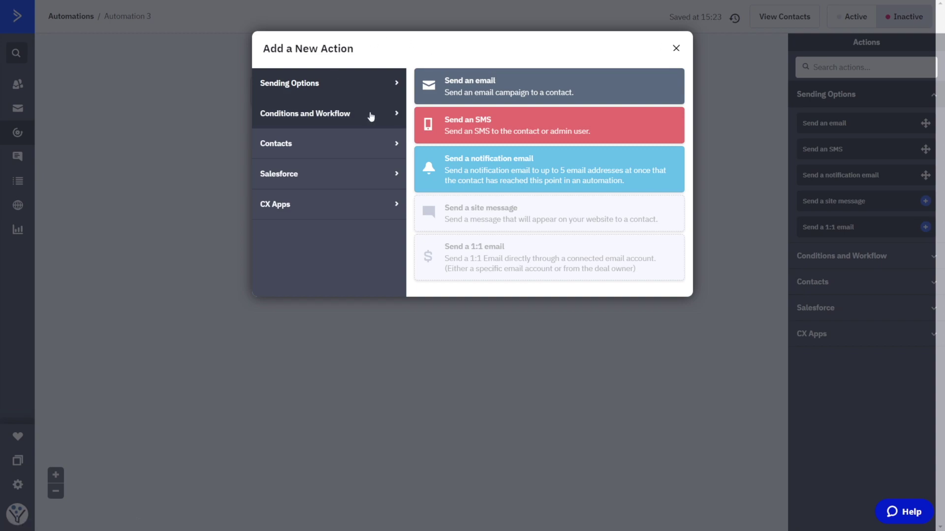
Add a Webhook action posting to the Thrive Automator webhook URL and save it
left_click(347, 116)
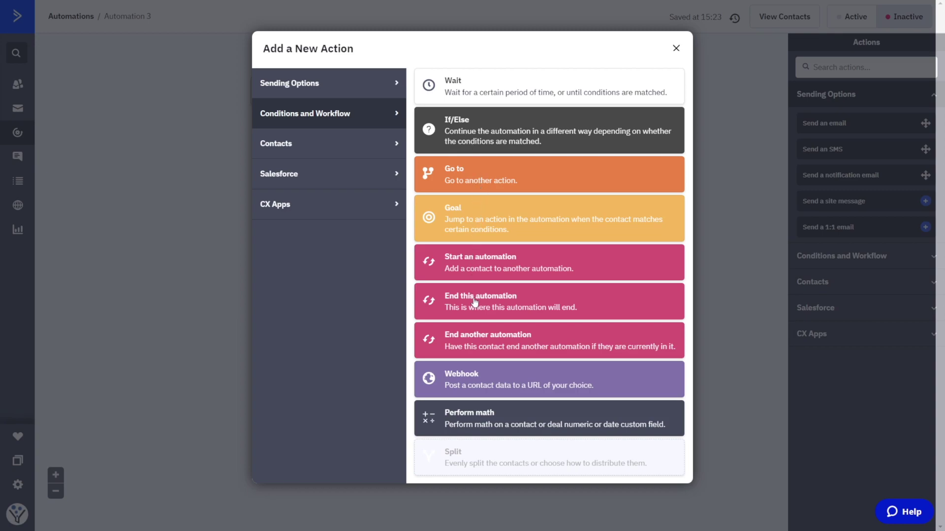
left_click(476, 387)
left_click_drag(356, 152, 308, 152)
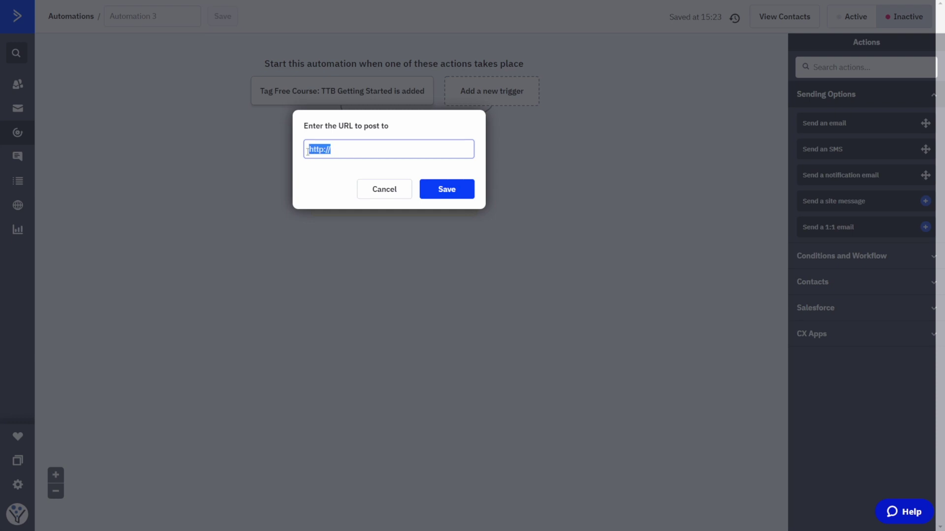
key("ctrl+v")
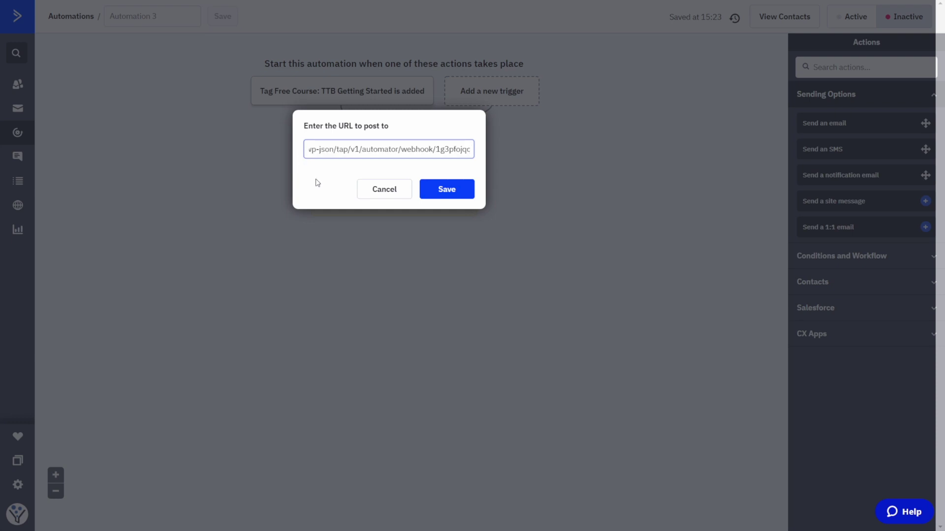
left_click(318, 183)
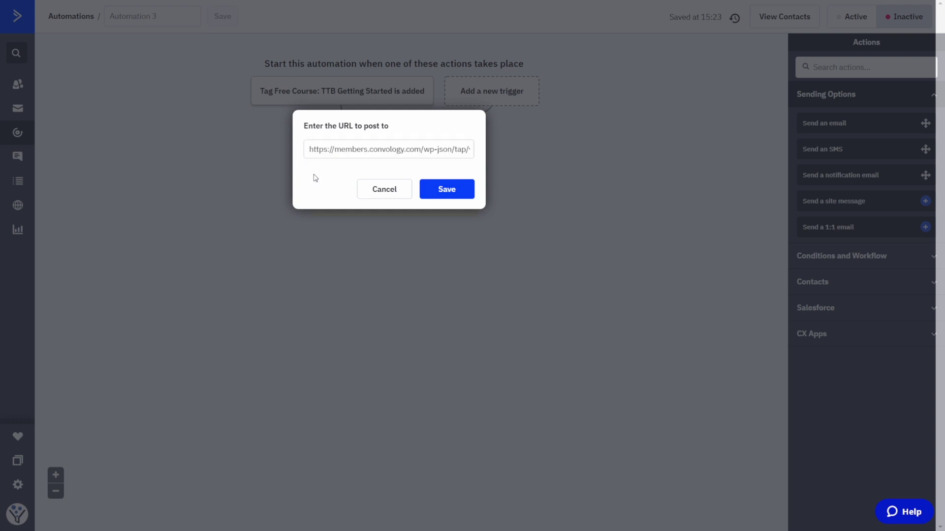
left_click(461, 190)
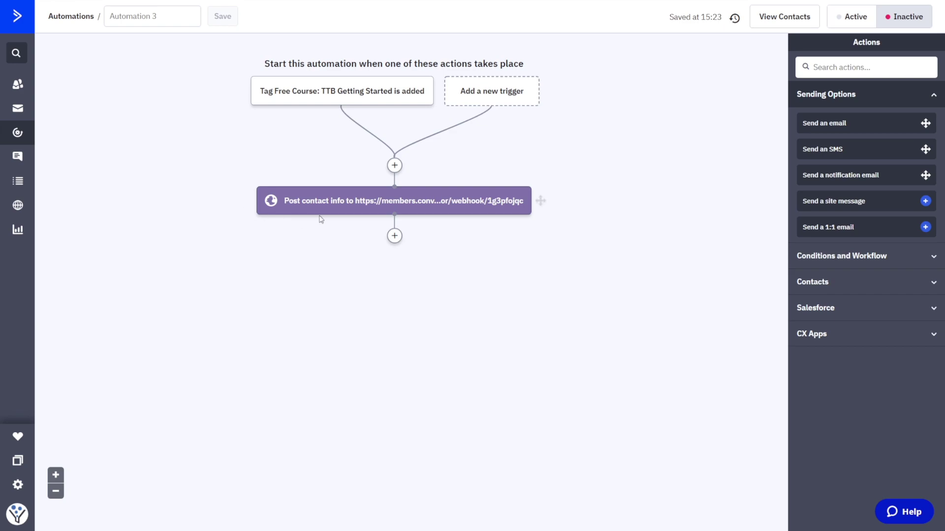
left_click(400, 237)
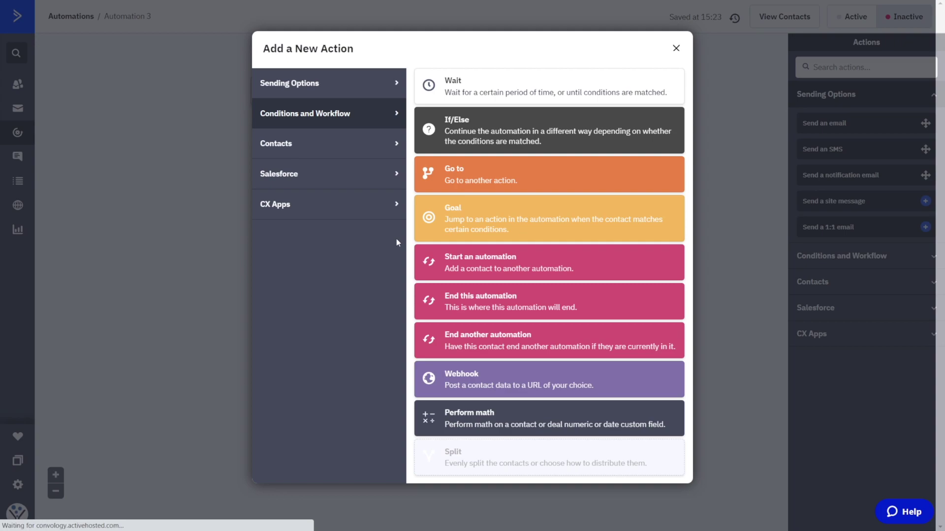
left_click(310, 89)
left_click(456, 87)
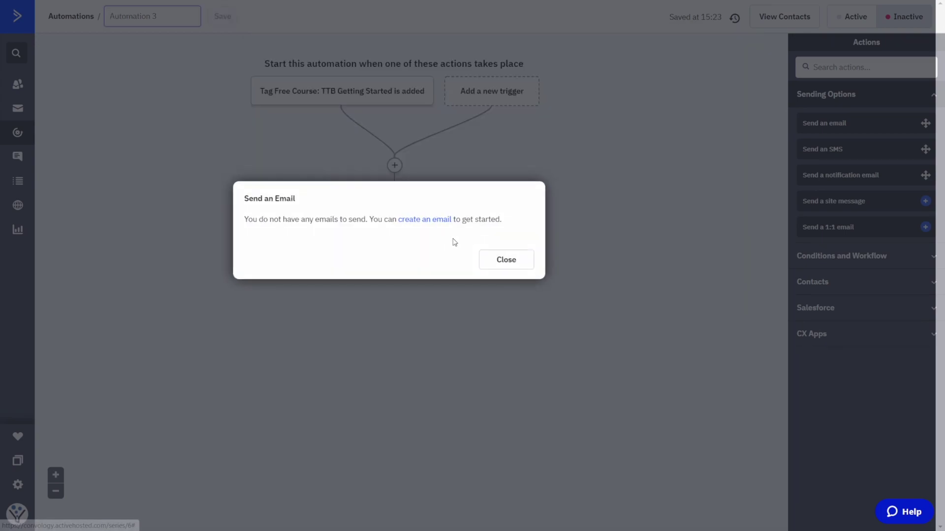
left_click(434, 222)
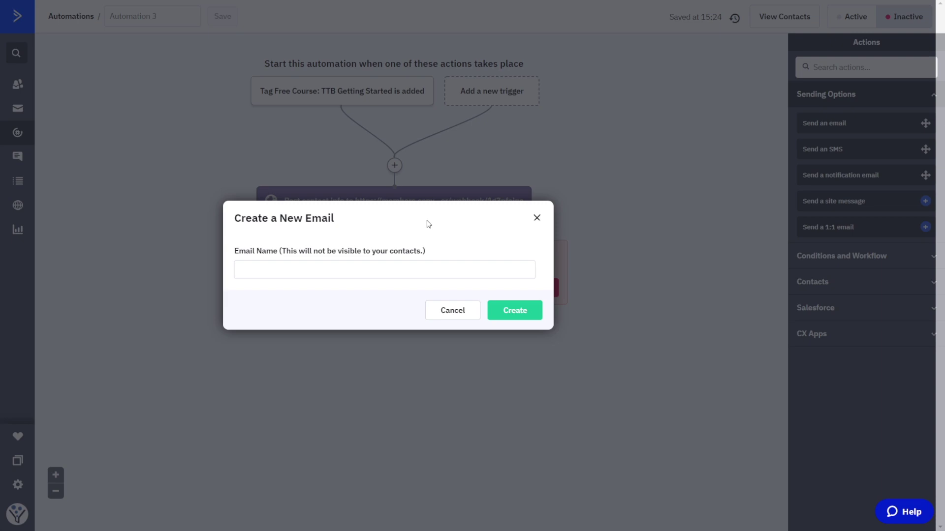
key("Escape")
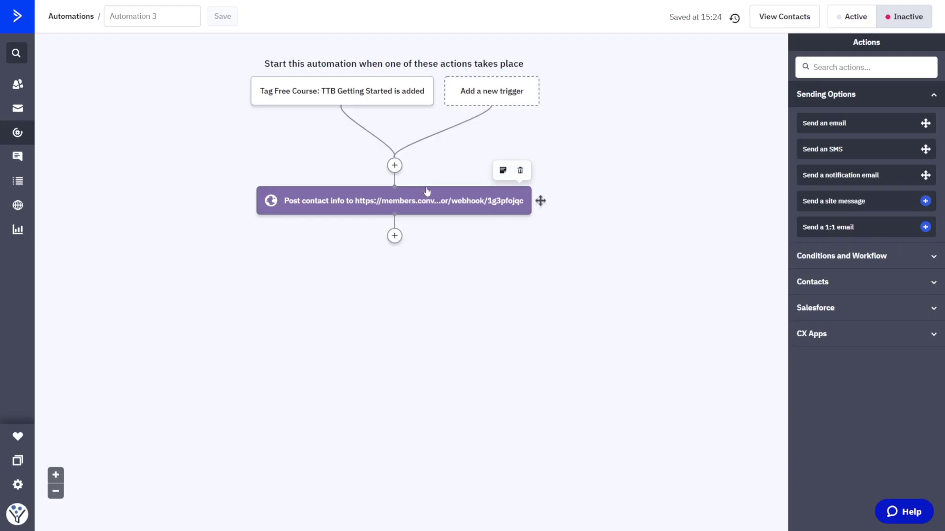
left_click(167, 20)
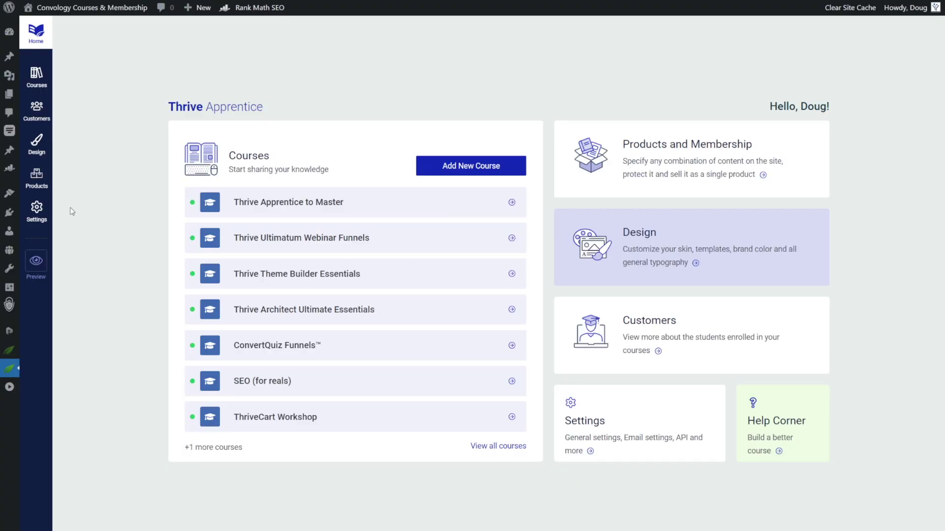
left_click(39, 214)
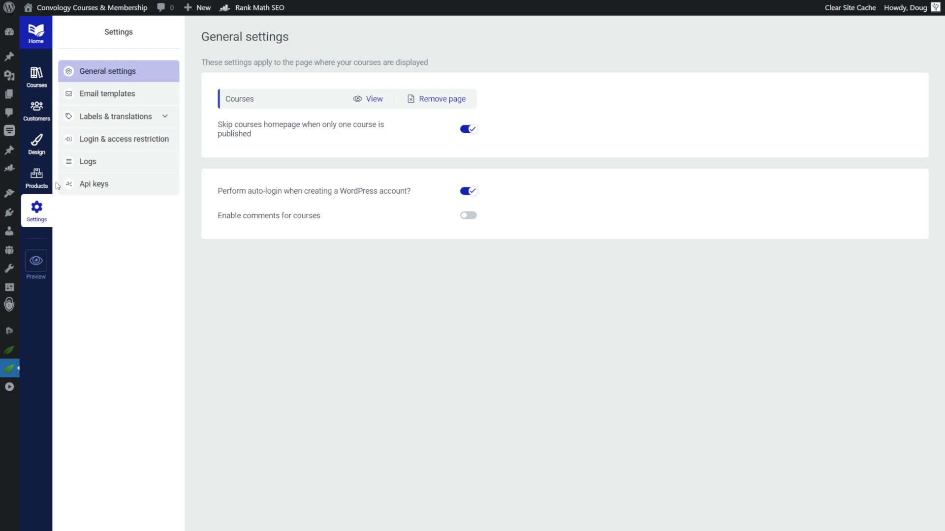
left_click(114, 98)
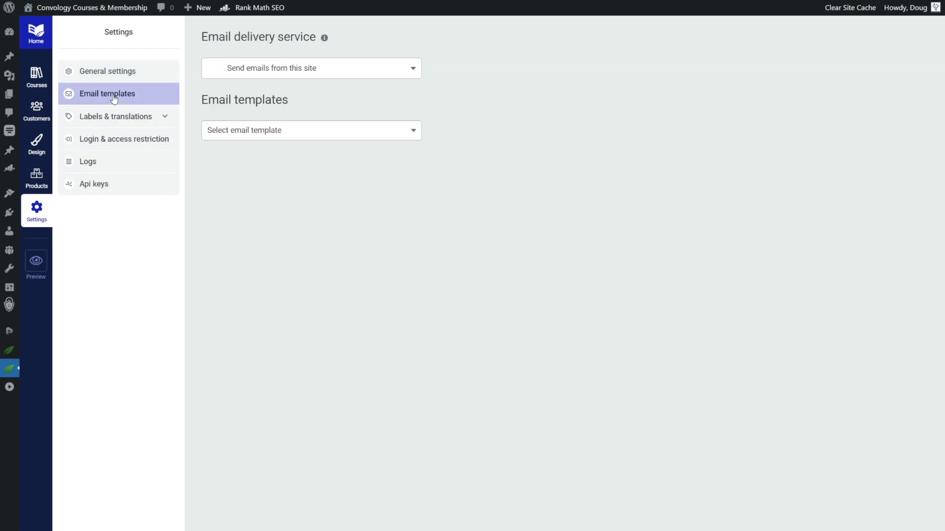
left_click(356, 132)
left_click(269, 169)
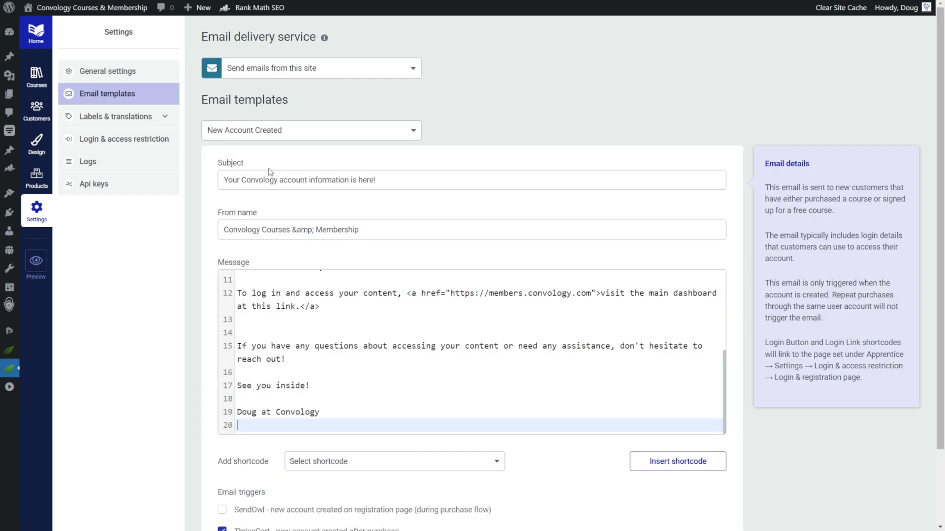
scroll(571, 274, "up", 4)
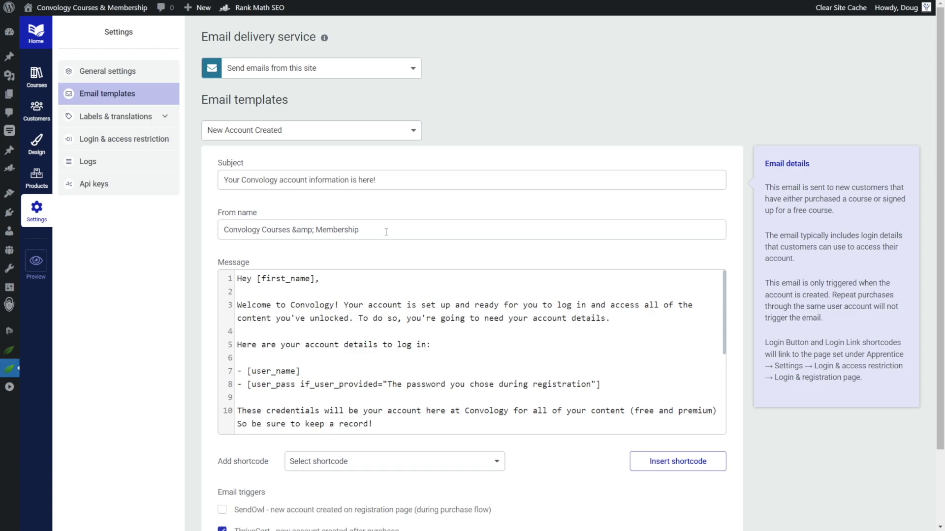
Replace the From name 'Convology Courses & Membership' with 'Convology'
left_click_drag(370, 231, 200, 233)
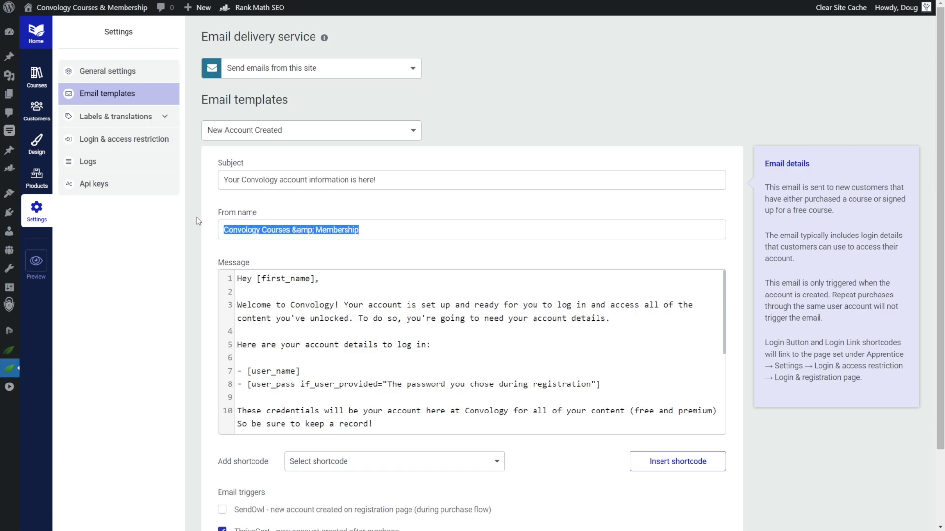
type("Convology")
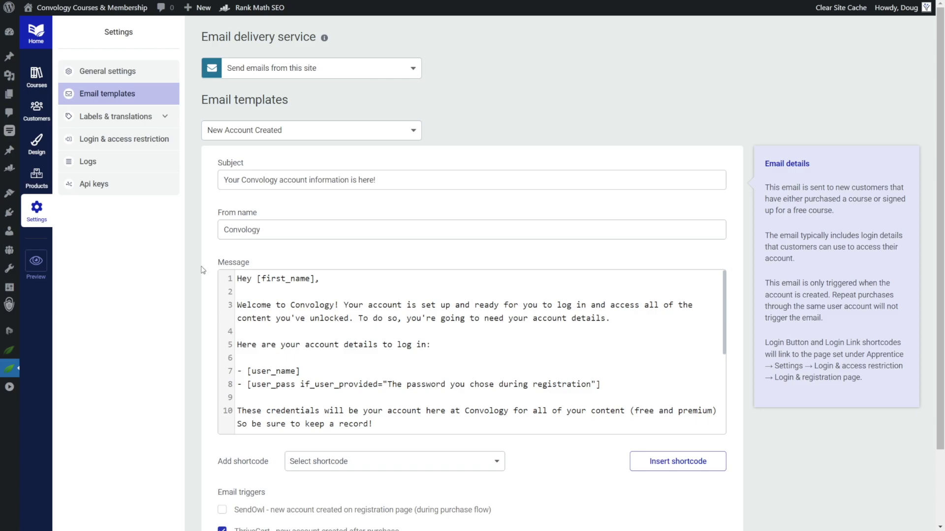
scroll(202, 270, "down", 2)
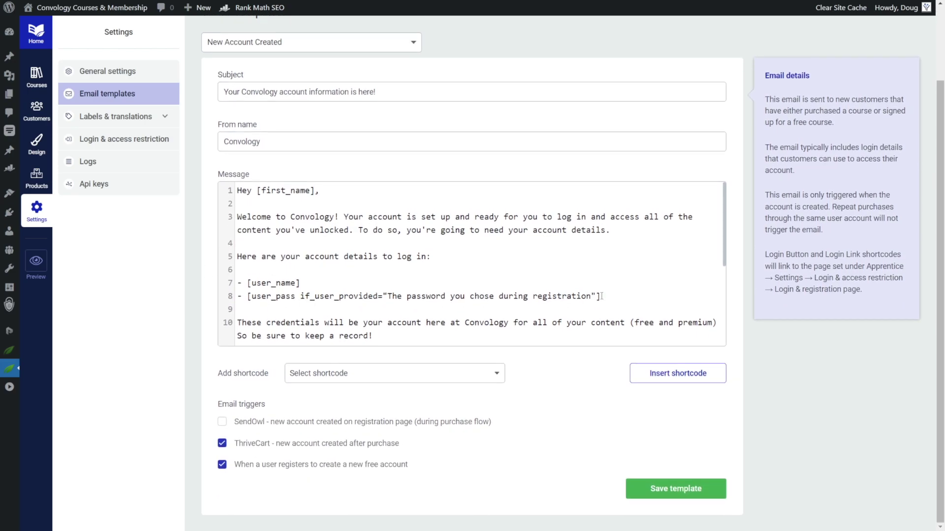
left_click_drag(601, 296, 237, 282)
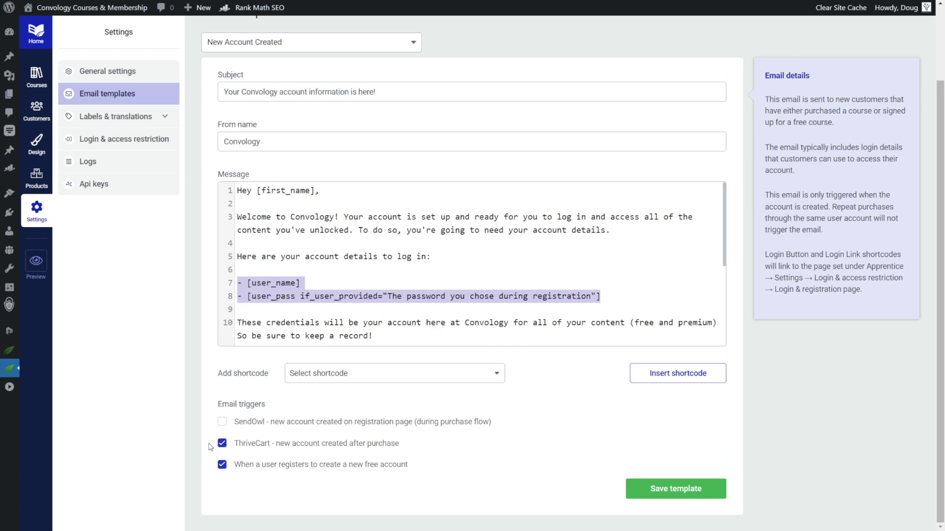
left_click(245, 485)
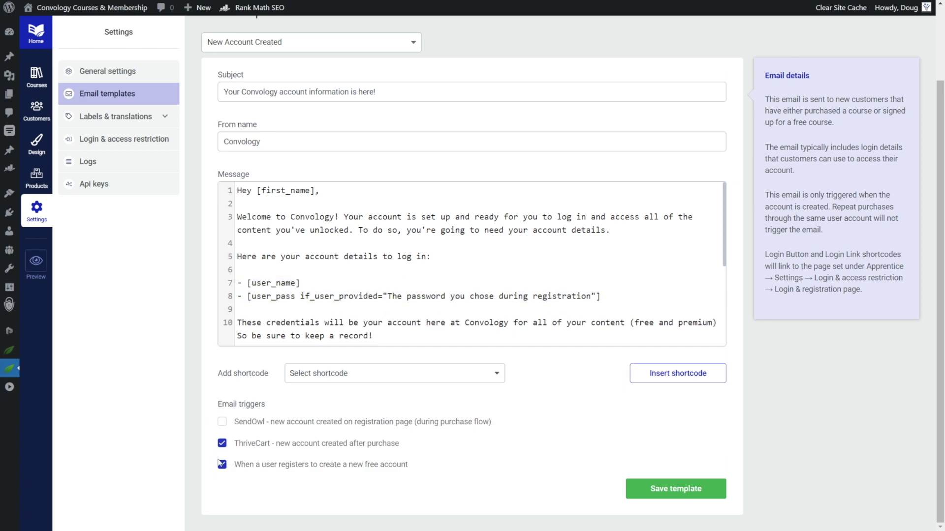